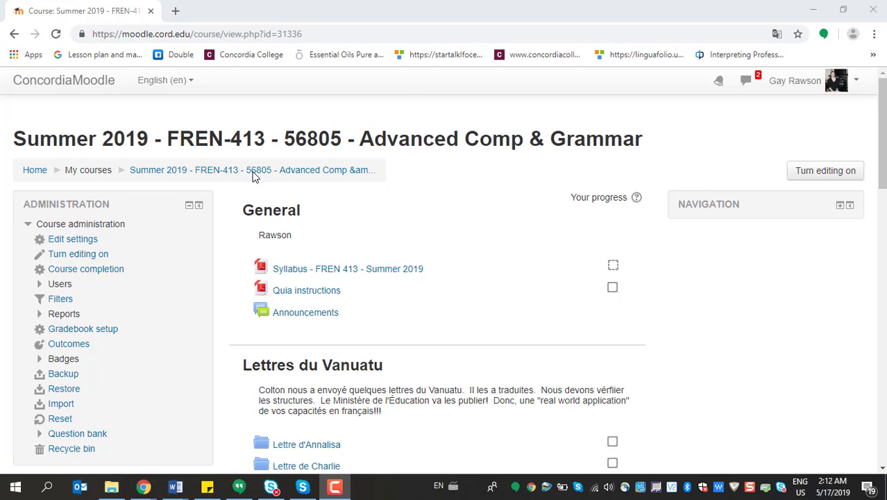
Turn on editing for the FREN-413 course and open its gradebook setup to review the category weights
{"action": "left_click", "coordinate": [806, 171]}
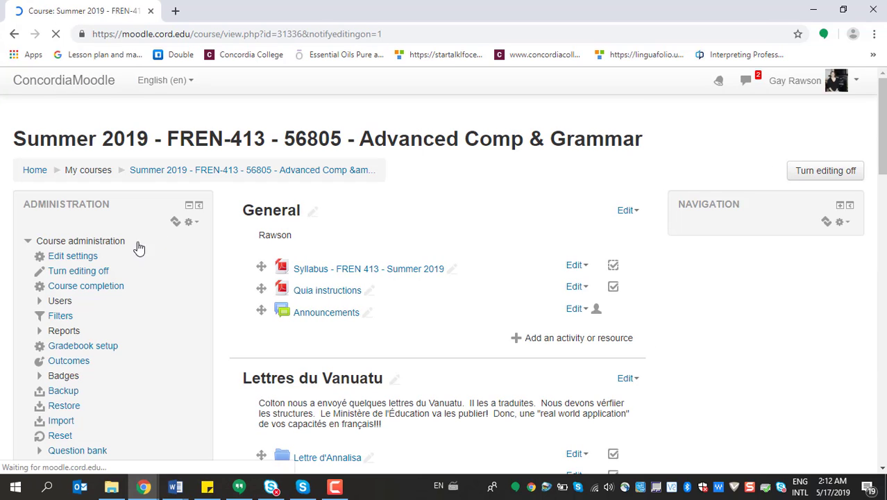
{"action": "left_click", "coordinate": [94, 350]}
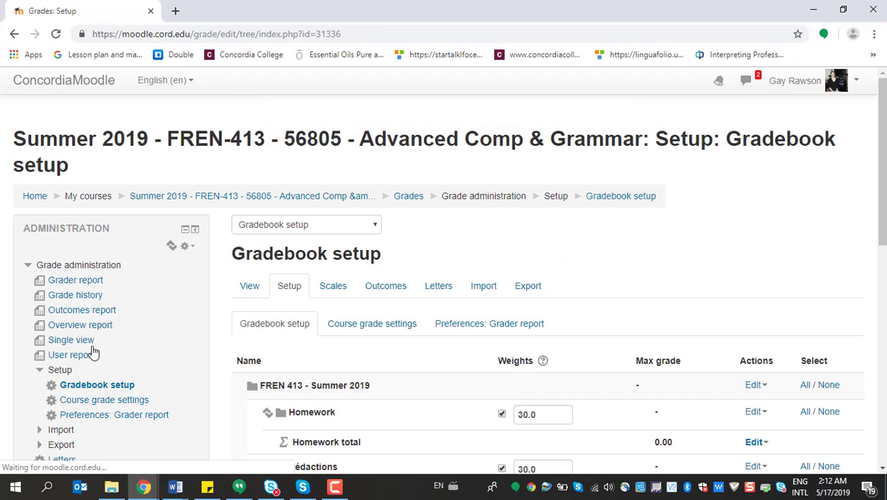
{"action": "scroll", "coordinate": [613, 298], "scroll_direction": "down", "scroll_amount": 2}
{"action": "scroll", "coordinate": [613, 297], "scroll_direction": "down", "scroll_amount": 2}
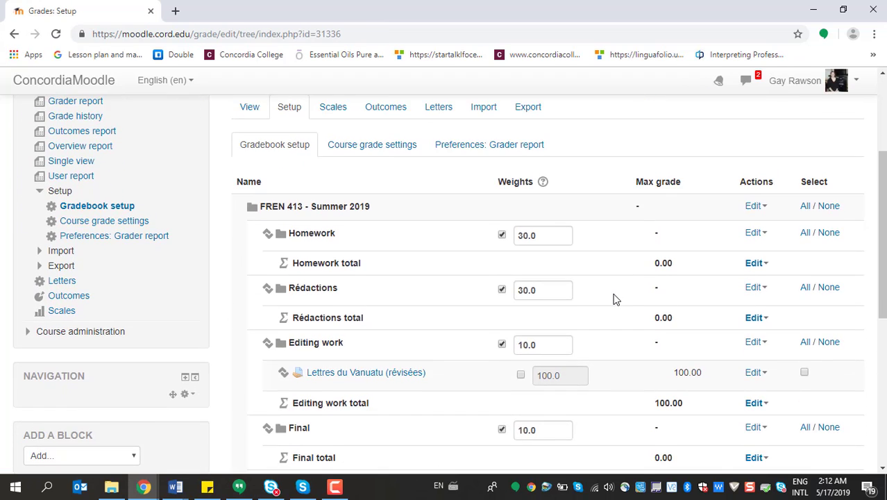
{"action": "scroll", "coordinate": [444, 229], "scroll_direction": "up", "scroll_amount": 2}
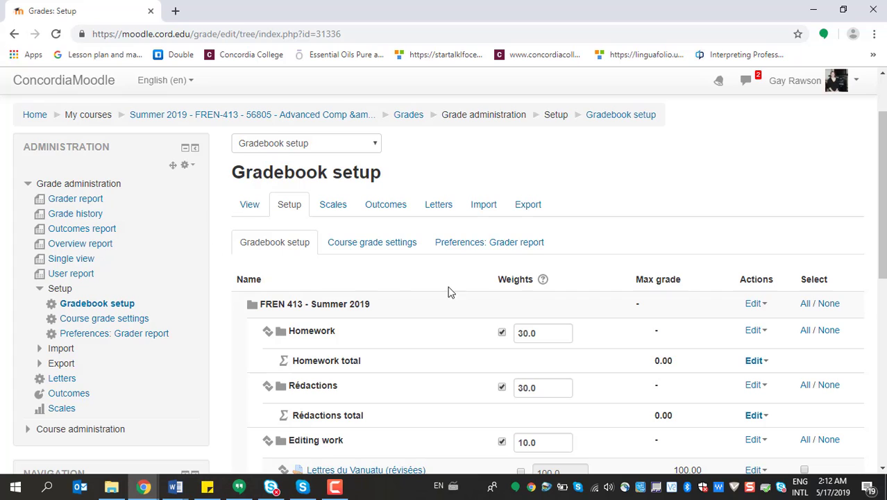
Open the settings of the FREN 413 - Summer 2019 grade category and expand its additional grade category options
{"action": "left_click", "coordinate": [754, 308]}
{"action": "left_click", "coordinate": [766, 332]}
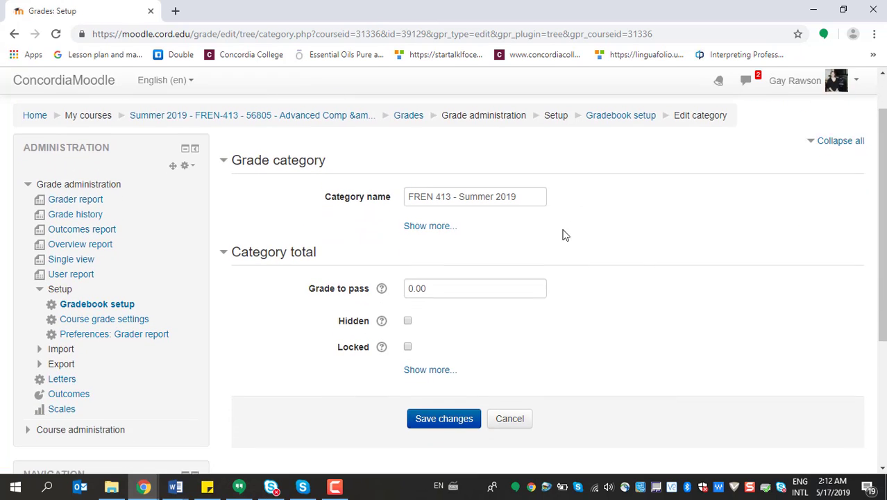
{"action": "scroll", "coordinate": [564, 235], "scroll_direction": "down", "scroll_amount": 1}
{"action": "left_click", "coordinate": [419, 199]}
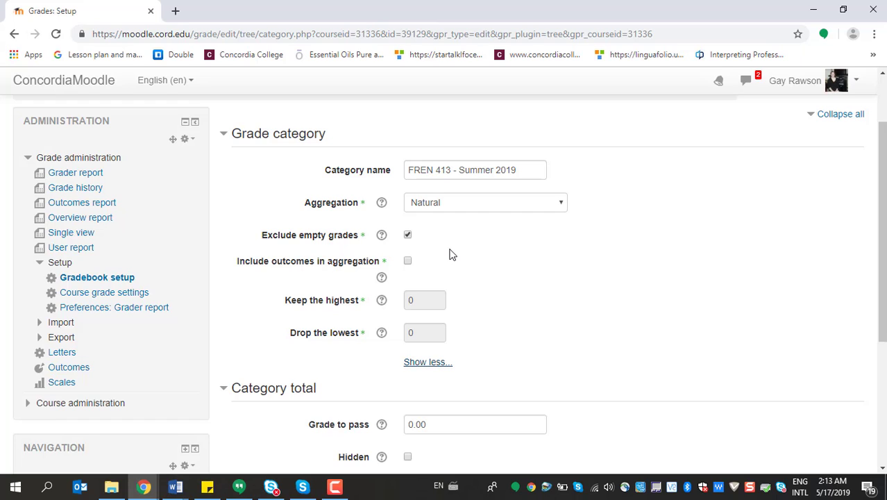
Read the help text for the Exclude empty grades setting and close it
{"action": "left_click", "coordinate": [381, 236]}
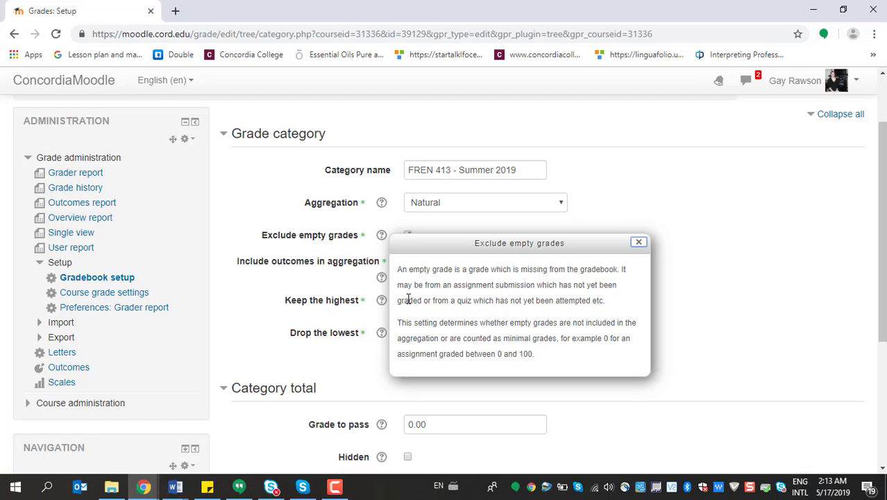
{"action": "left_click_drag", "start_coordinate": [533, 286], "coordinate": [616, 297]}
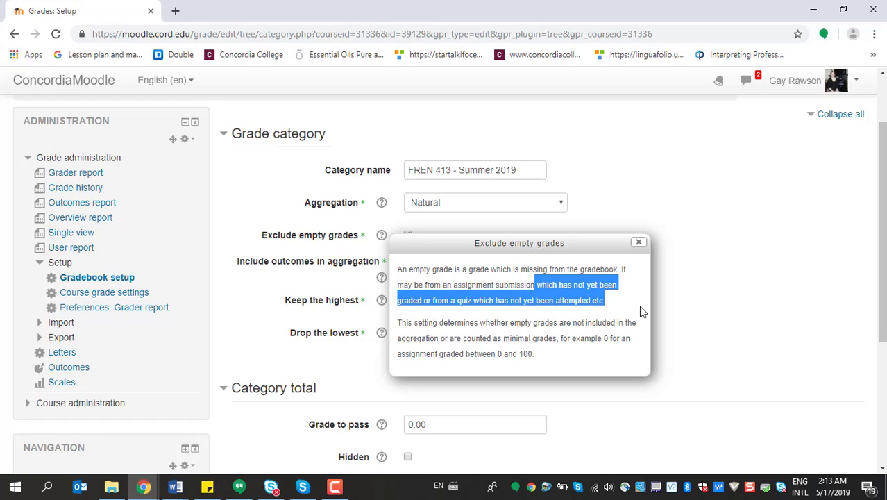
{"action": "left_click", "coordinate": [638, 243]}
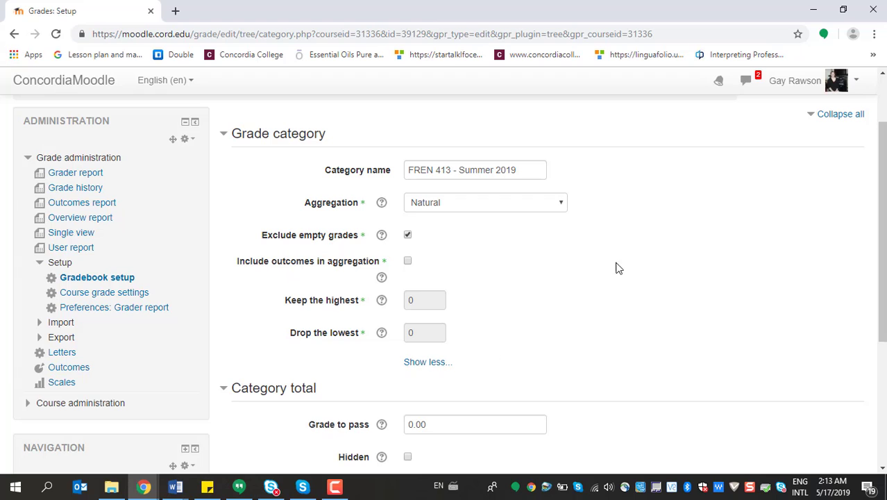
Expand the additional category total options, review the whole form and save the FREN 413 category settings
{"action": "scroll", "coordinate": [628, 331], "scroll_direction": "down", "scroll_amount": 3}
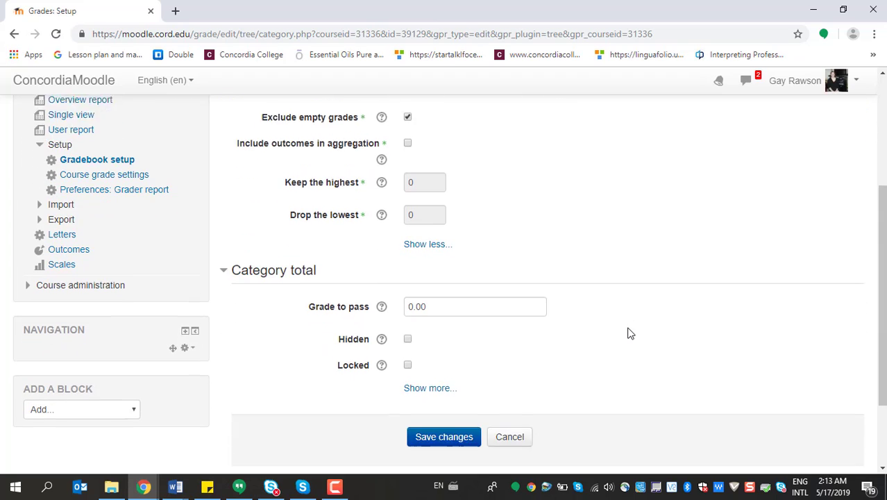
{"action": "left_click", "coordinate": [443, 314]}
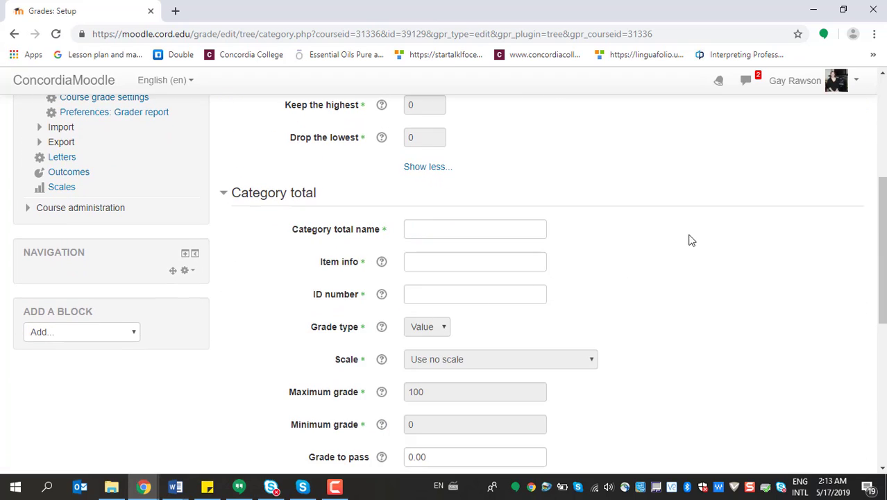
{"action": "scroll", "coordinate": [689, 239], "scroll_direction": "down", "scroll_amount": 1}
{"action": "scroll", "coordinate": [689, 239], "scroll_direction": "down", "scroll_amount": 4}
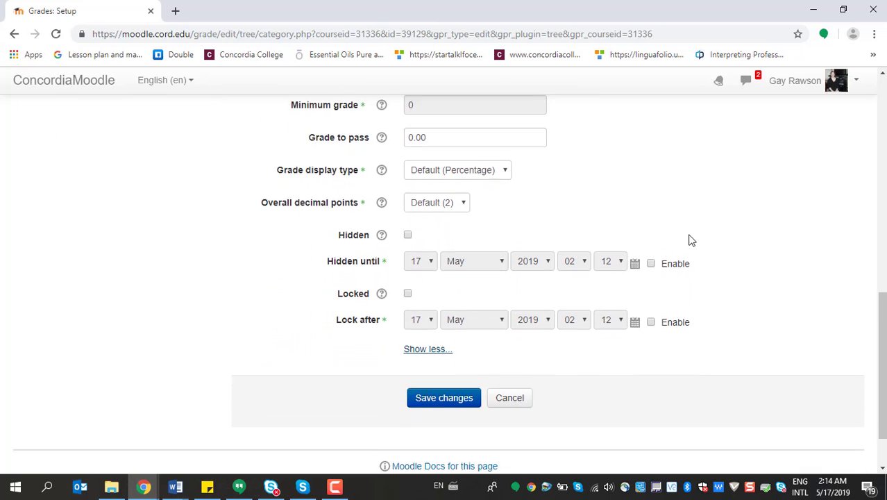
{"action": "scroll", "coordinate": [689, 239], "scroll_direction": "up", "scroll_amount": 2}
{"action": "scroll", "coordinate": [689, 239], "scroll_direction": "up", "scroll_amount": 6}
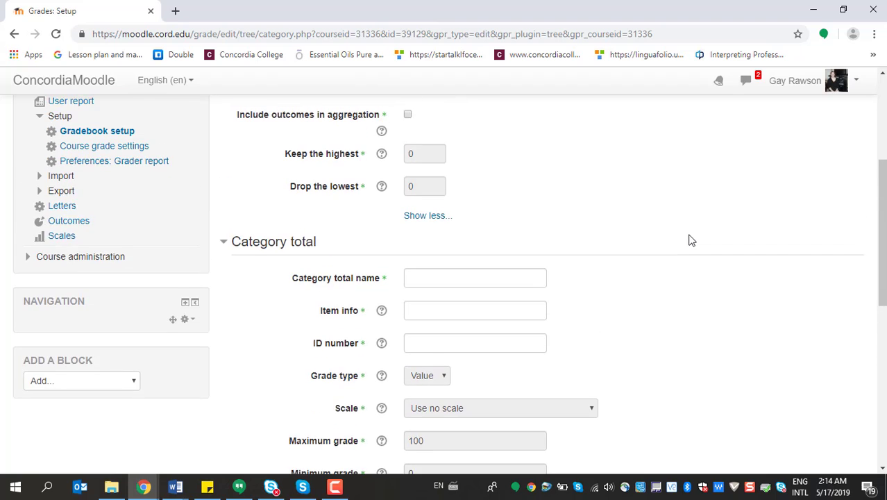
{"action": "scroll", "coordinate": [690, 239], "scroll_direction": "up", "scroll_amount": 1}
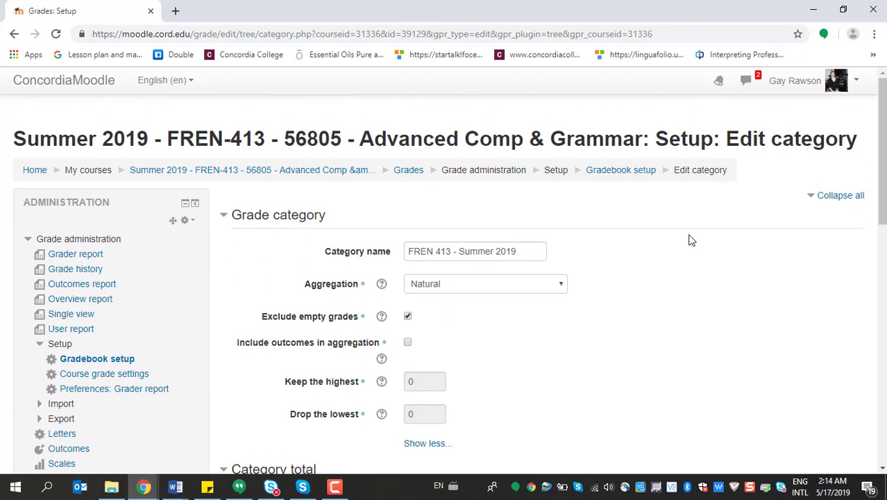
{"action": "scroll", "coordinate": [689, 239], "scroll_direction": "down", "scroll_amount": 10}
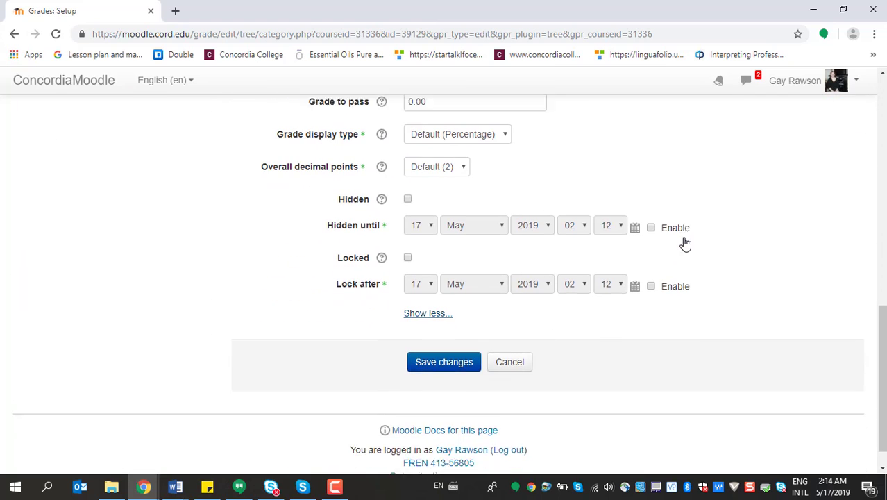
{"action": "left_click", "coordinate": [428, 336]}
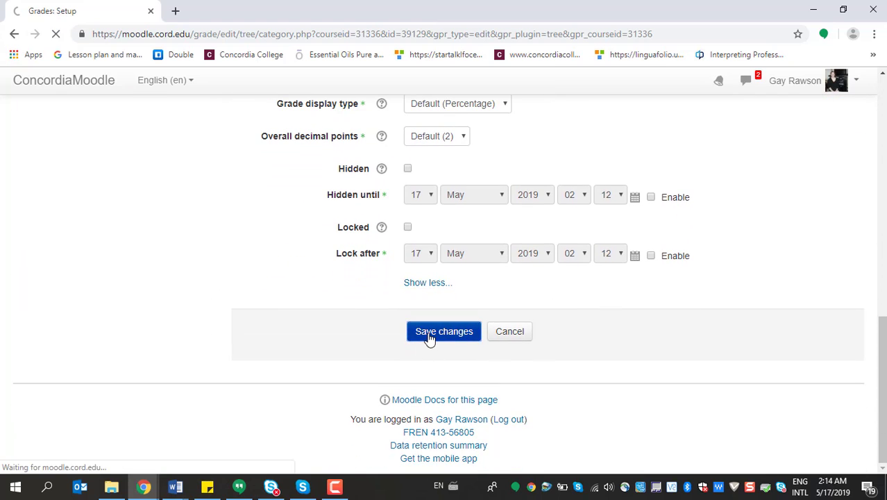
Review the FREN-413 category weights, and open the gradebook setup of the FREN-380 Advanced Conversation course from the home page
{"action": "scroll", "coordinate": [556, 326], "scroll_direction": "down", "scroll_amount": 1}
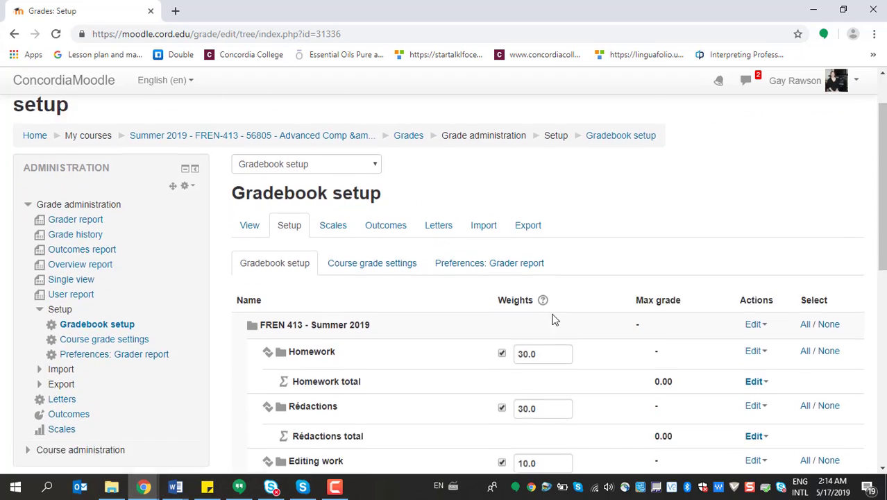
{"action": "scroll", "coordinate": [553, 320], "scroll_direction": "down", "scroll_amount": 2}
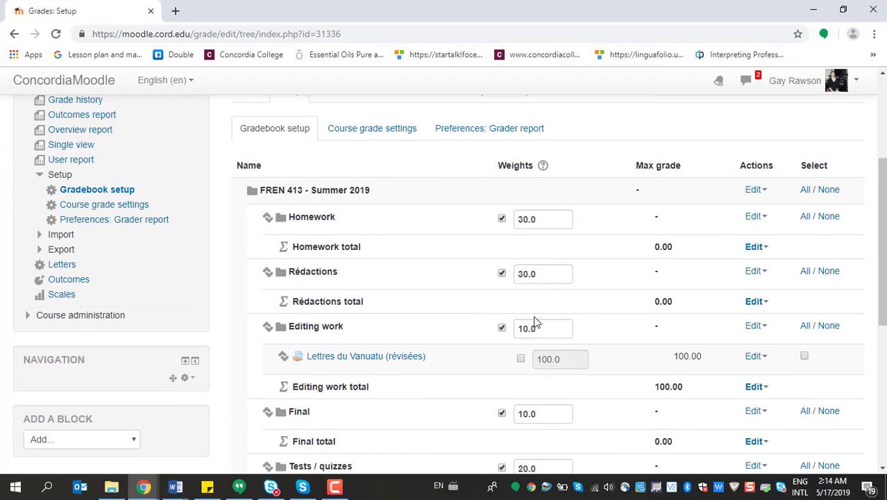
{"action": "scroll", "coordinate": [556, 406], "scroll_direction": "down", "scroll_amount": 2}
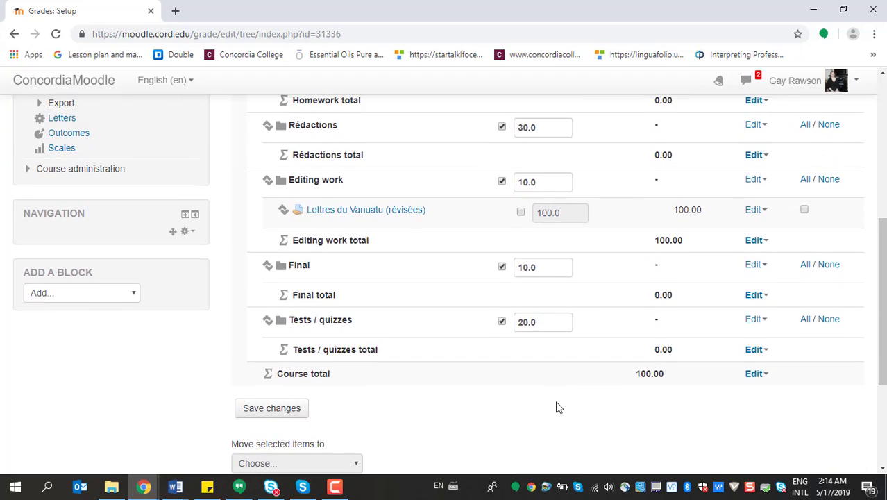
{"action": "scroll", "coordinate": [557, 406], "scroll_direction": "up", "scroll_amount": 3}
{"action": "scroll", "coordinate": [556, 406], "scroll_direction": "up", "scroll_amount": 2}
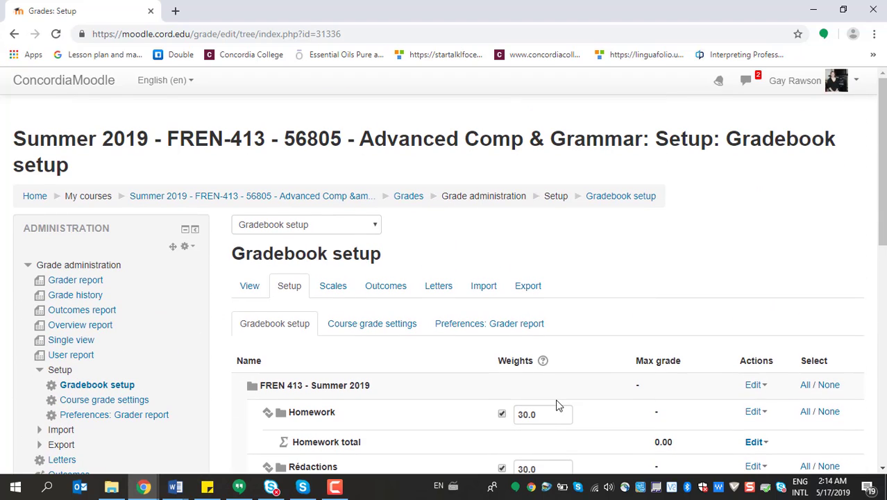
{"action": "left_click", "coordinate": [31, 199]}
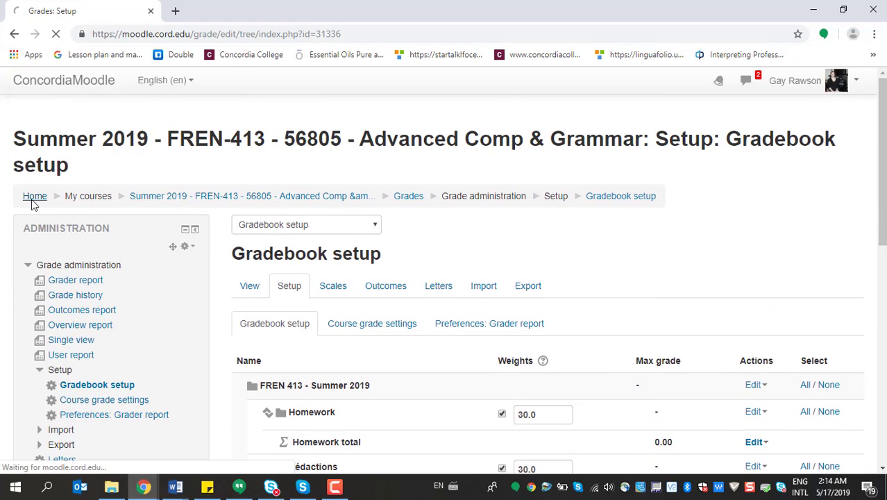
{"action": "scroll", "coordinate": [103, 299], "scroll_direction": "down", "scroll_amount": 2}
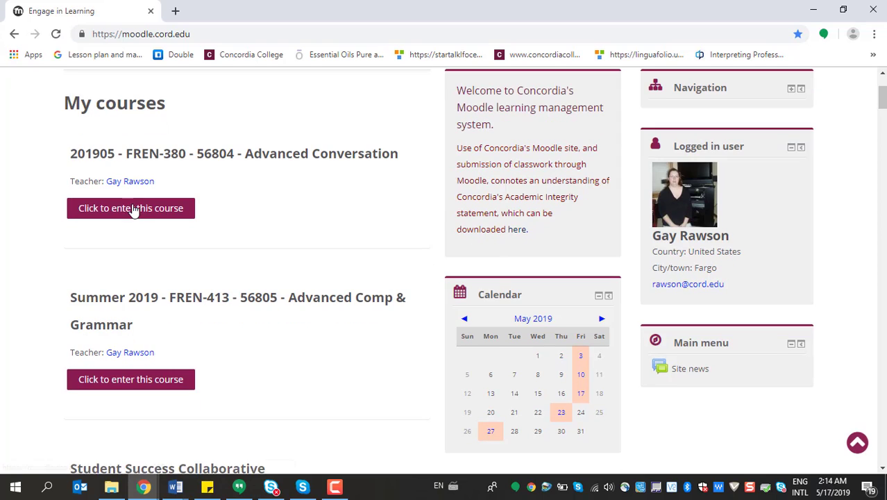
{"action": "left_click", "coordinate": [132, 211]}
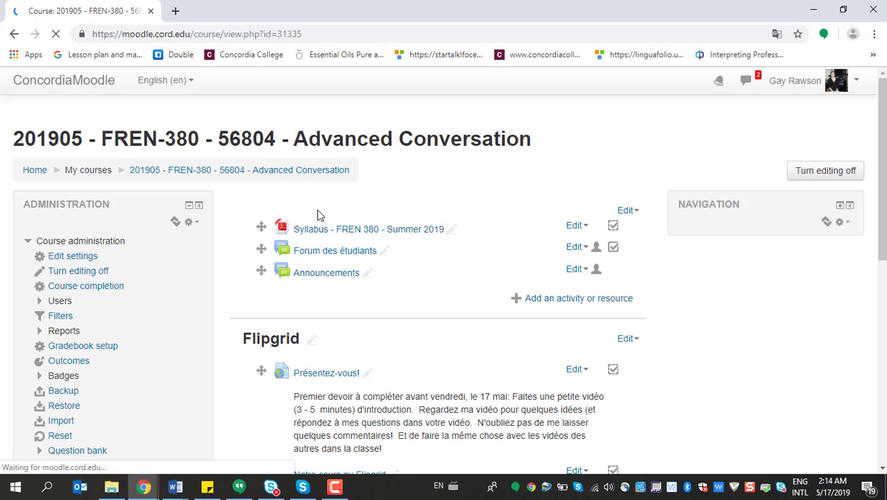
{"action": "left_click", "coordinate": [54, 351]}
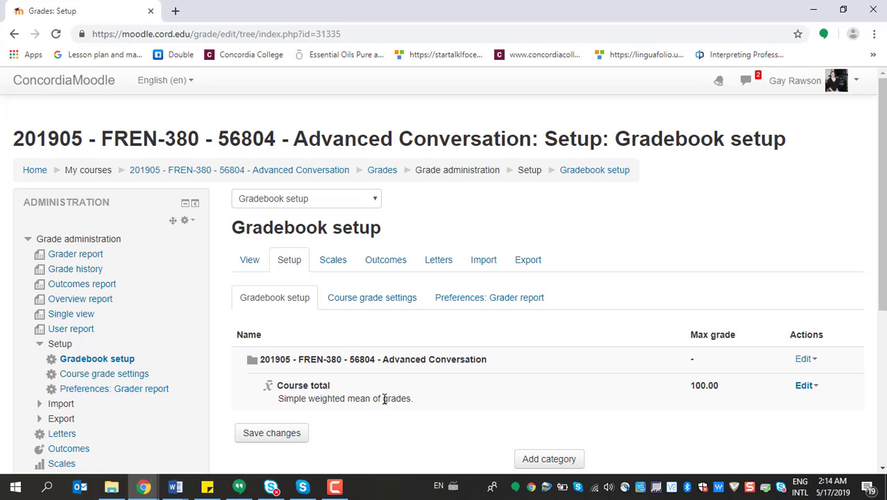
Set the aggregation of the FREN-380 Advanced Conversation top-level grade category to Natural and save the changes
{"action": "left_click", "coordinate": [803, 358]}
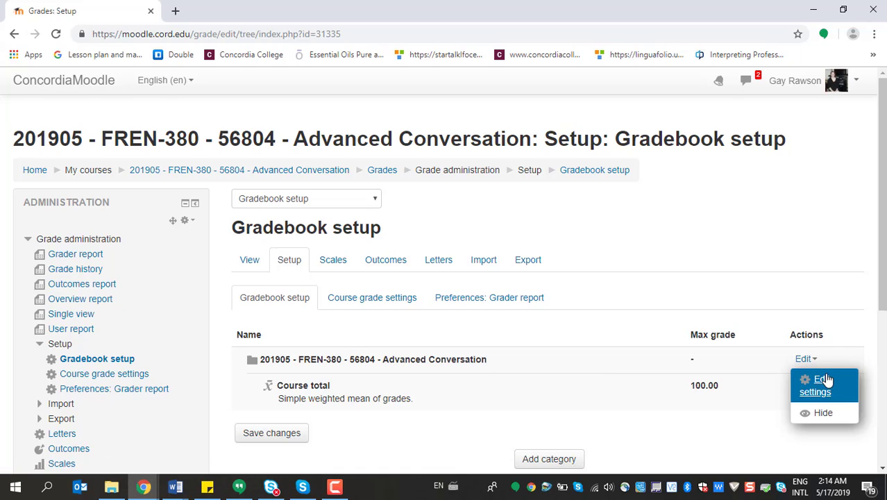
{"action": "left_click", "coordinate": [822, 381]}
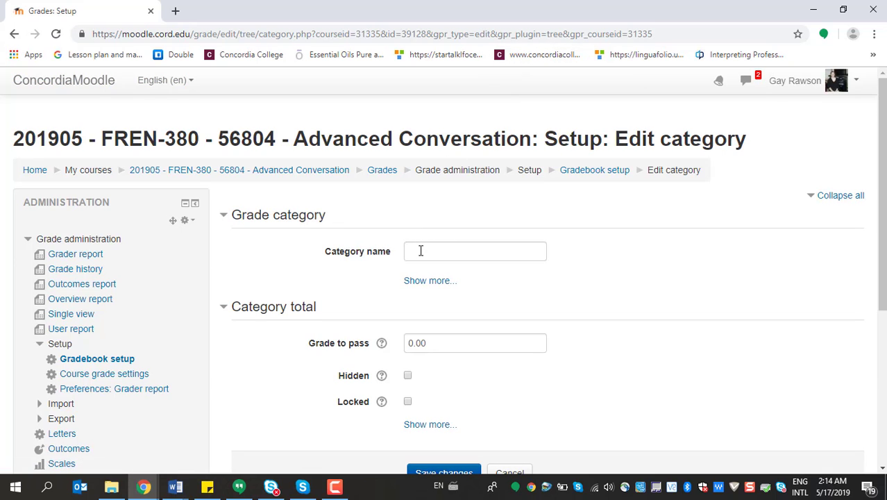
{"action": "scroll", "coordinate": [421, 251], "scroll_direction": "down", "scroll_amount": 3}
{"action": "scroll", "coordinate": [439, 217], "scroll_direction": "up", "scroll_amount": 2}
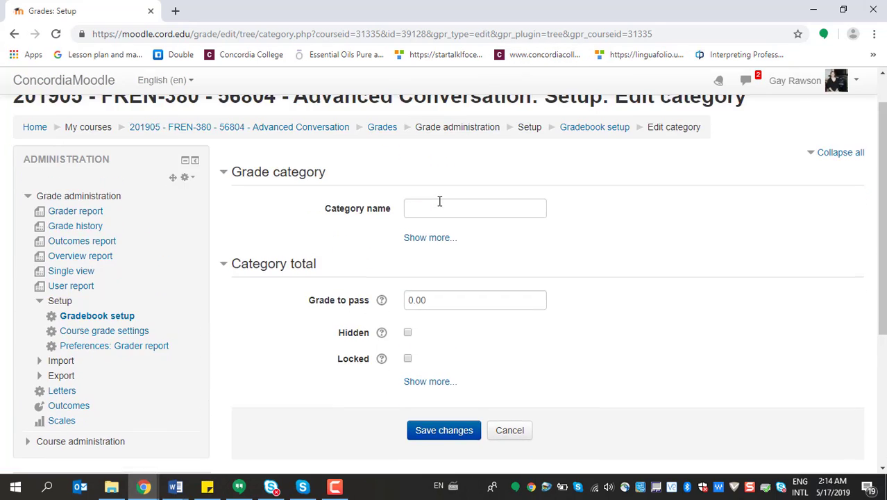
{"action": "left_click", "coordinate": [426, 252]}
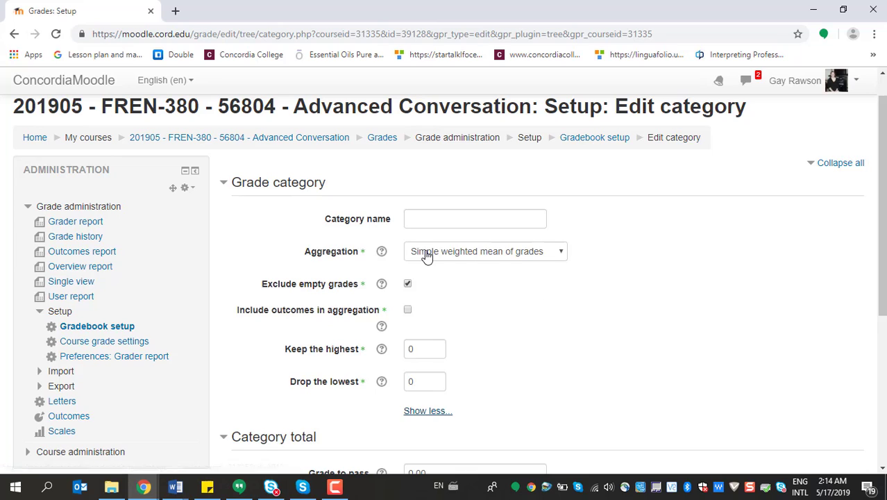
{"action": "left_click", "coordinate": [556, 252]}
{"action": "left_click", "coordinate": [483, 360]}
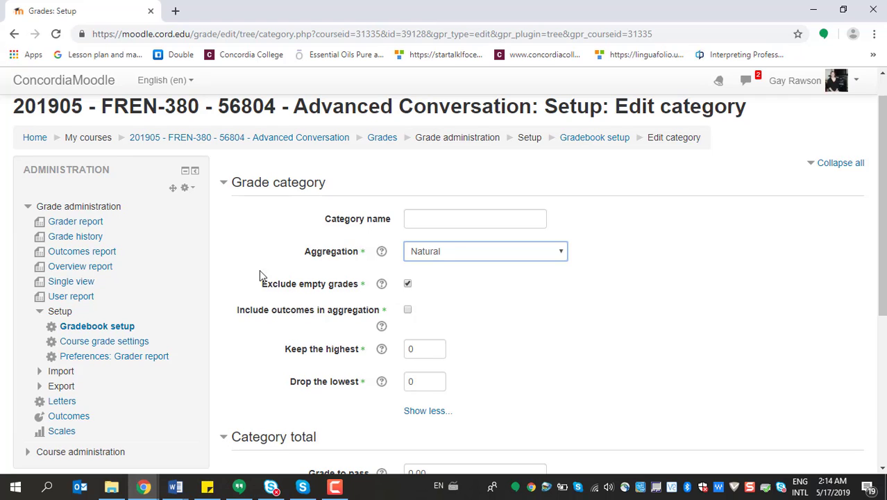
{"action": "scroll", "coordinate": [526, 303], "scroll_direction": "down", "scroll_amount": 4}
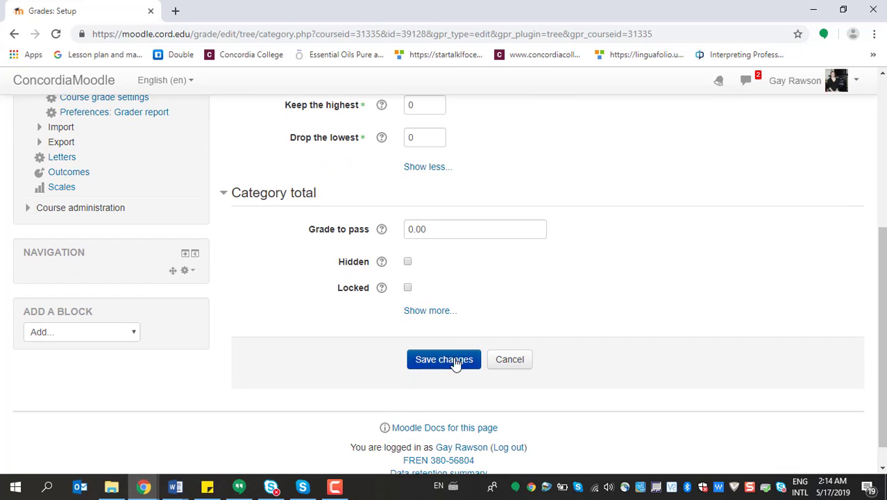
{"action": "scroll", "coordinate": [467, 311], "scroll_direction": "up", "scroll_amount": 2}
{"action": "scroll", "coordinate": [452, 300], "scroll_direction": "down", "scroll_amount": 1}
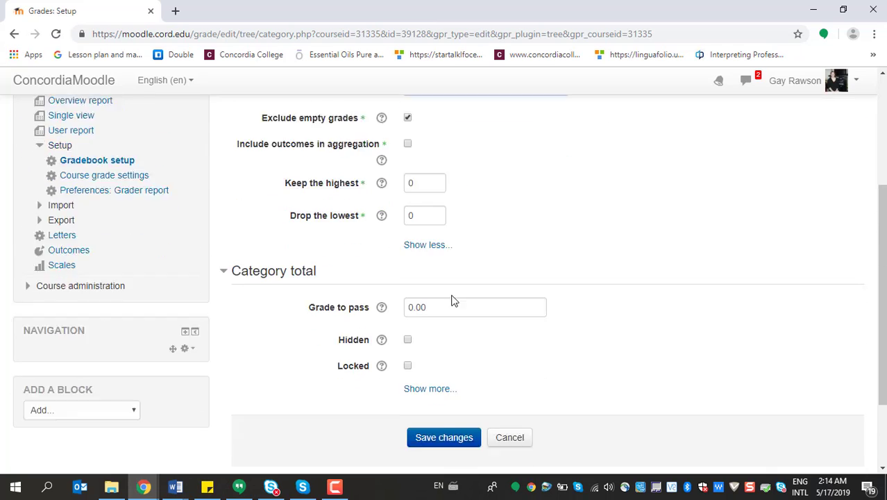
{"action": "scroll", "coordinate": [451, 300], "scroll_direction": "down", "scroll_amount": 2}
{"action": "left_click", "coordinate": [434, 333]}
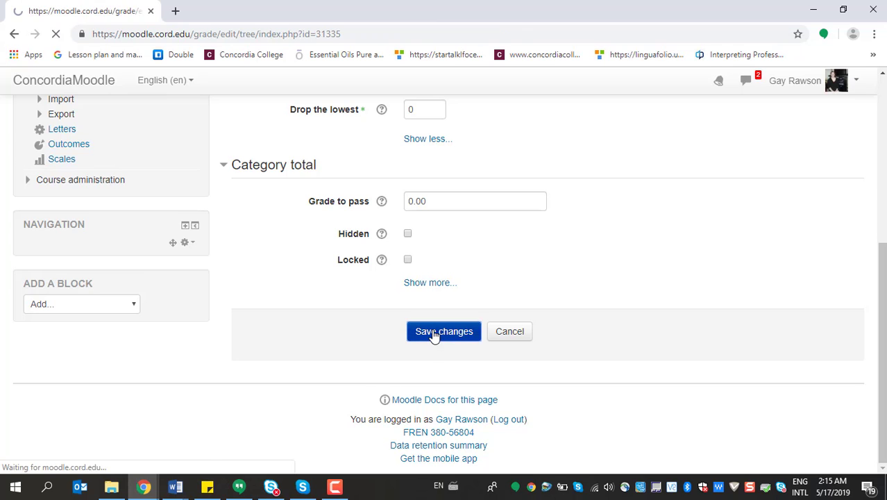
Start a new grade category, consult the grade distribution in the FREN 380 syllabus in Word, and return to the Moodle form in Chrome
{"action": "scroll", "coordinate": [431, 333], "scroll_direction": "down", "scroll_amount": 2}
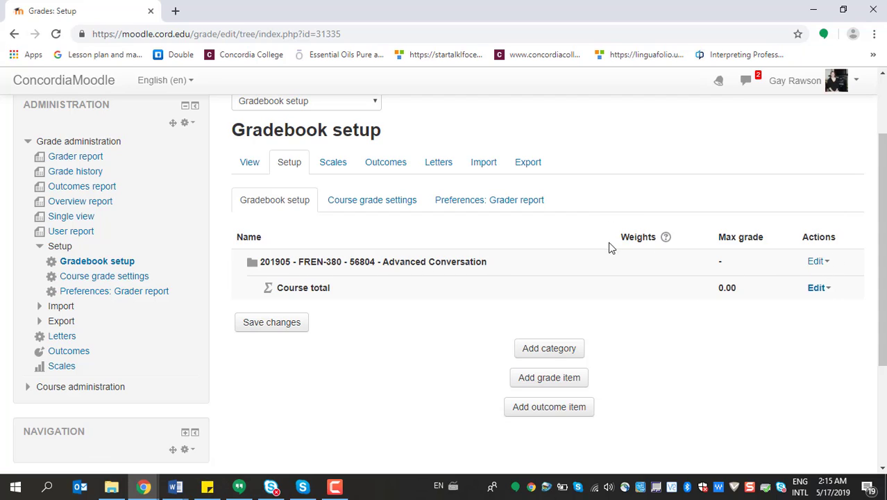
{"action": "left_click", "coordinate": [564, 351]}
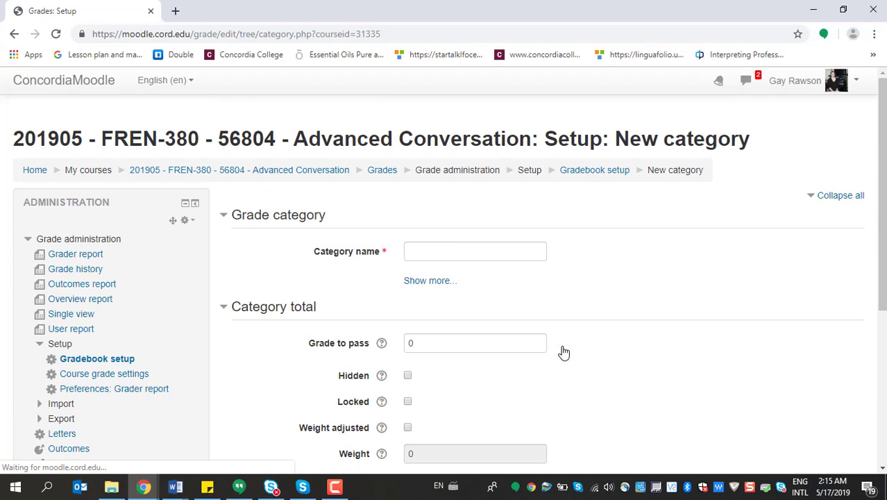
{"action": "left_click", "coordinate": [175, 486]}
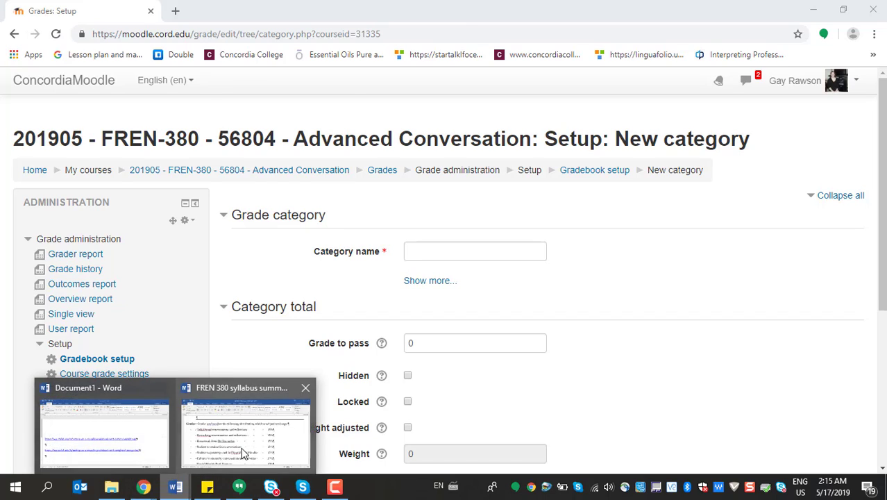
{"action": "left_click", "coordinate": [243, 452]}
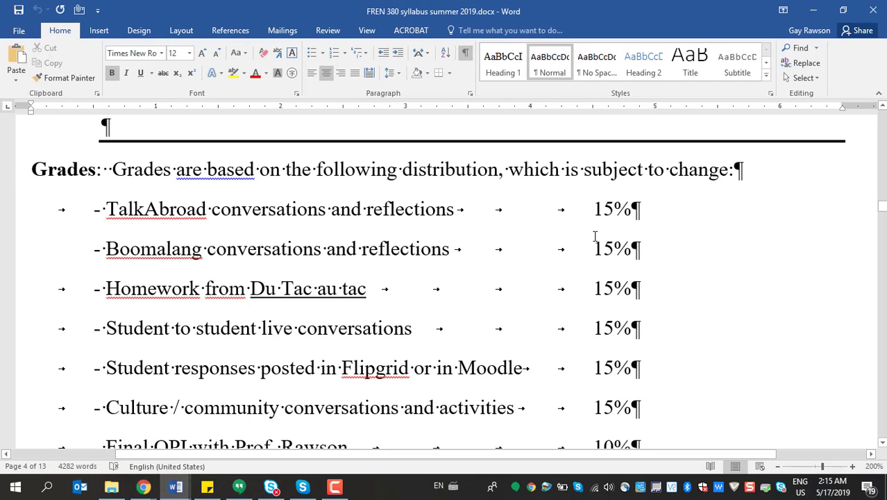
{"action": "left_click", "coordinate": [154, 490]}
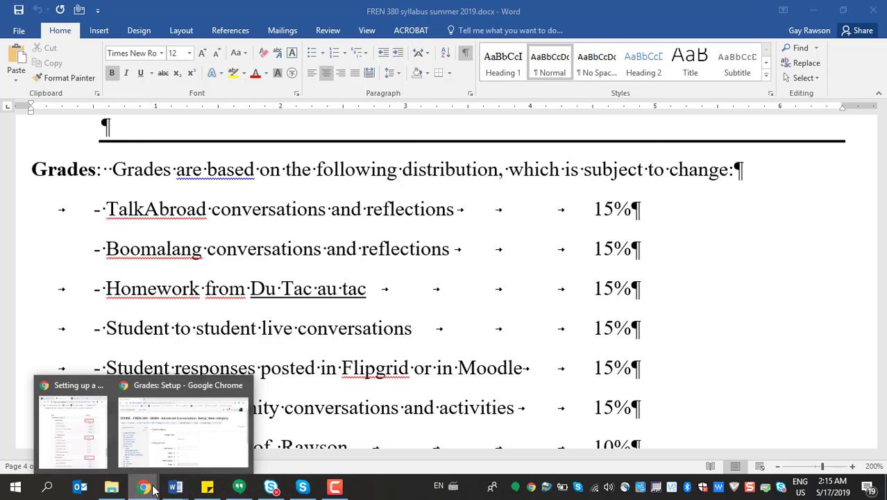
{"action": "left_click", "coordinate": [187, 437]}
Name the new category TalkAbroad, set its aggregation to Natural and save it
{"action": "left_click", "coordinate": [421, 257]}
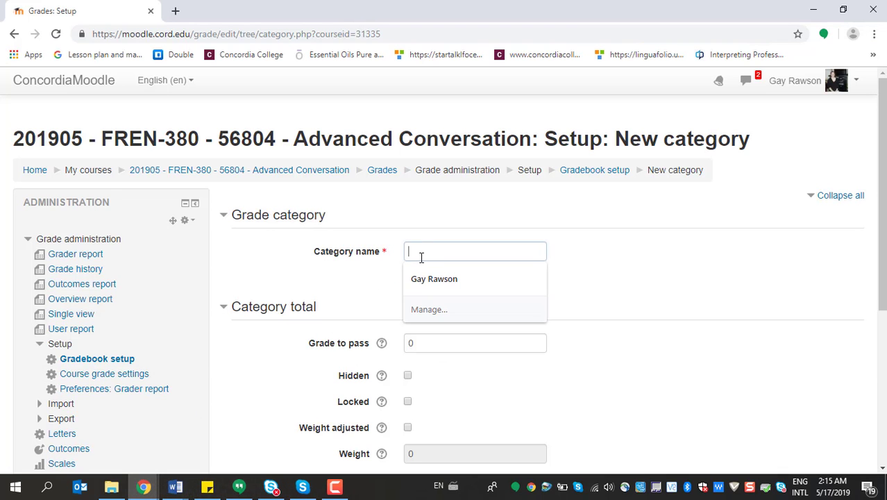
{"action": "type", "text": "TalkAbroad"}
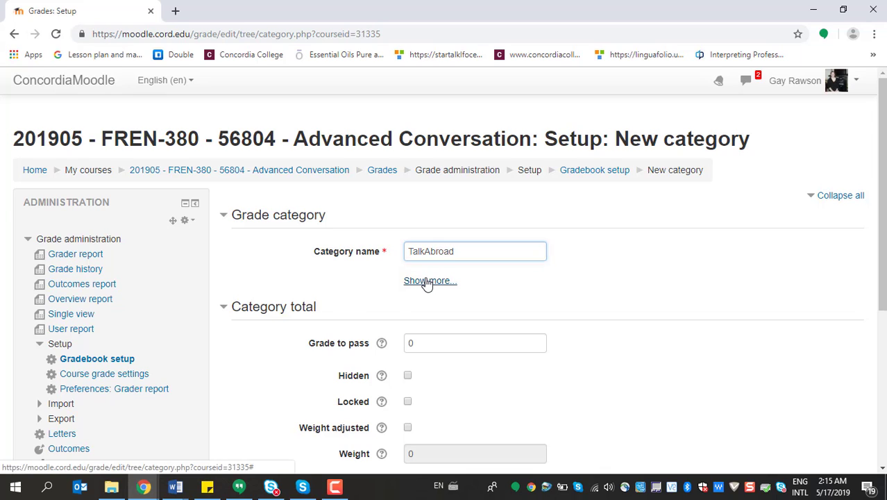
{"action": "left_click", "coordinate": [428, 280]}
{"action": "left_click", "coordinate": [565, 292]}
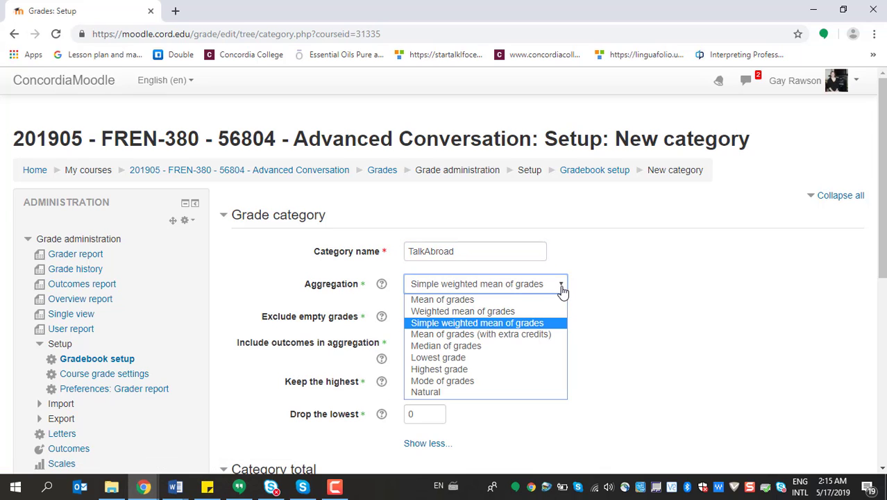
{"action": "left_click", "coordinate": [444, 392]}
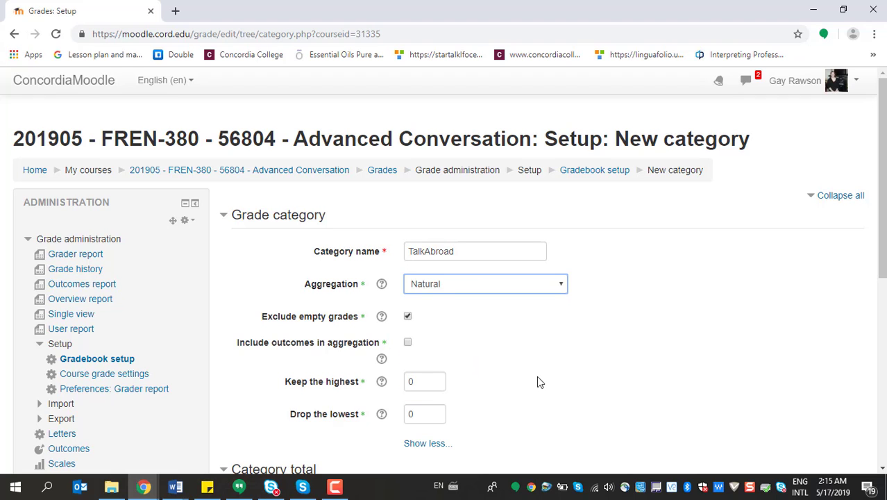
{"action": "scroll", "coordinate": [463, 301], "scroll_direction": "down", "scroll_amount": 3}
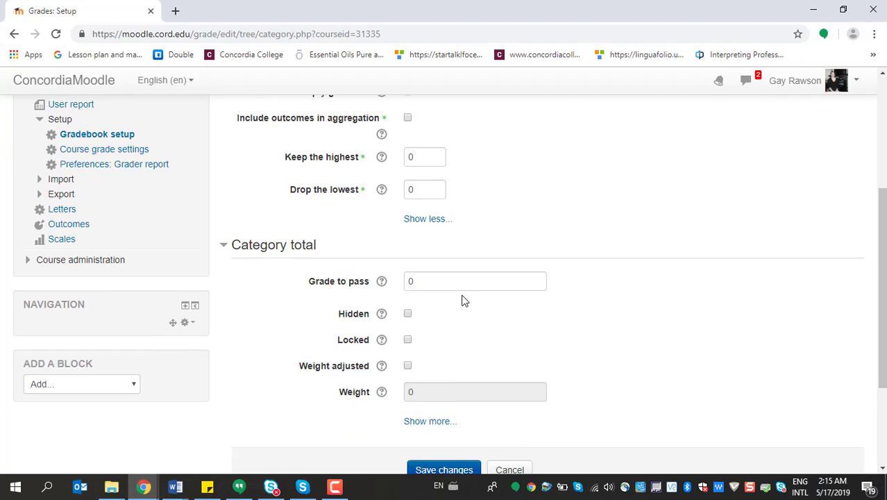
{"action": "scroll", "coordinate": [485, 305], "scroll_direction": "down", "scroll_amount": 2}
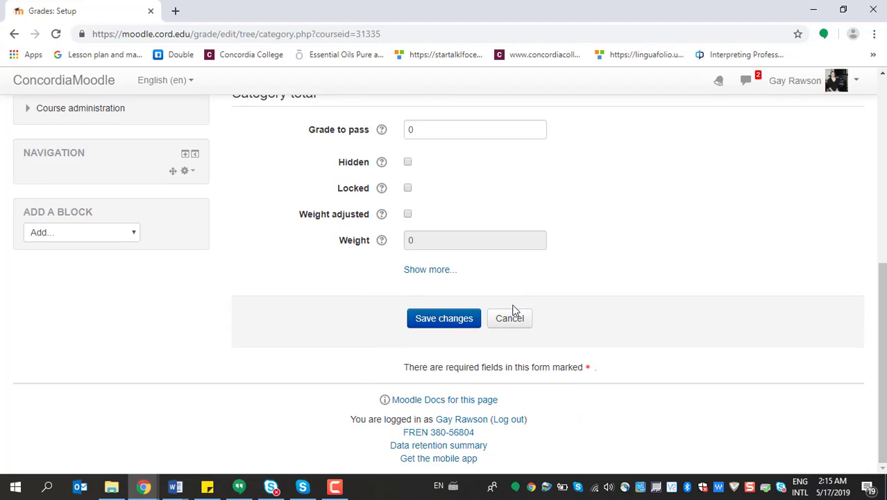
{"action": "left_click", "coordinate": [439, 328]}
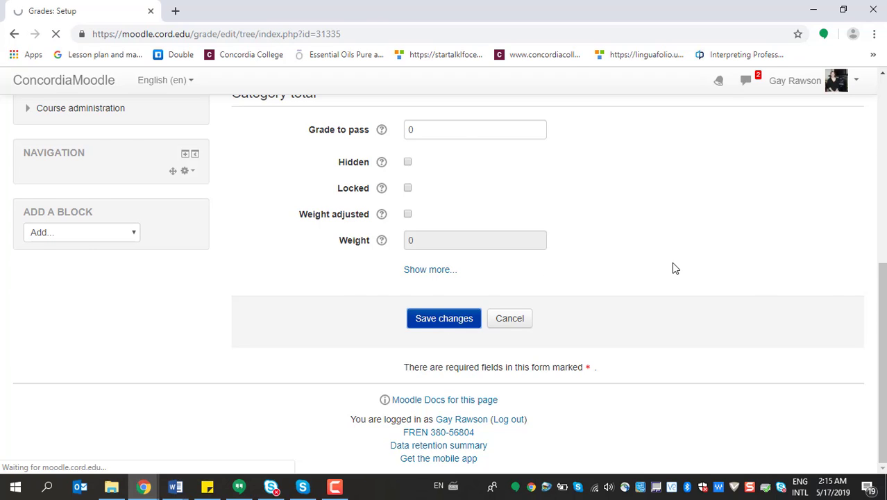
Delete the second, duplicate TalkAbroad category from the gradebook and confirm the deletion
{"action": "scroll", "coordinate": [604, 272], "scroll_direction": "down", "scroll_amount": 2}
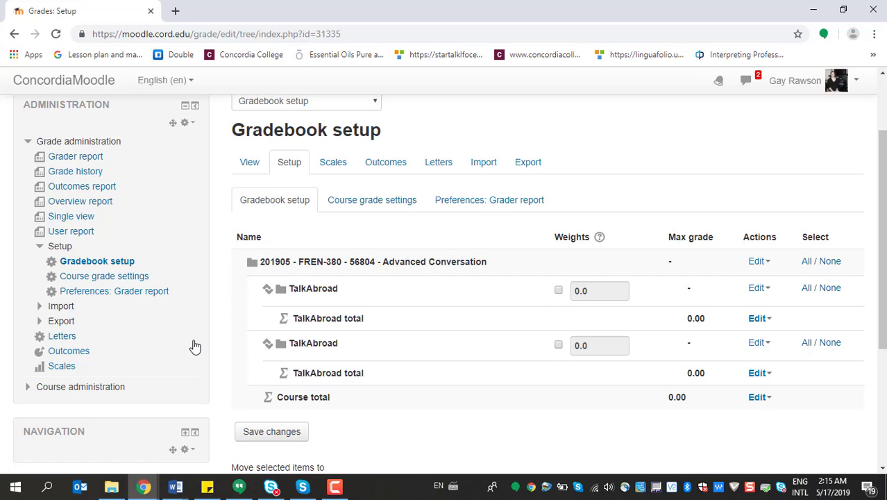
{"action": "left_click", "coordinate": [757, 343]}
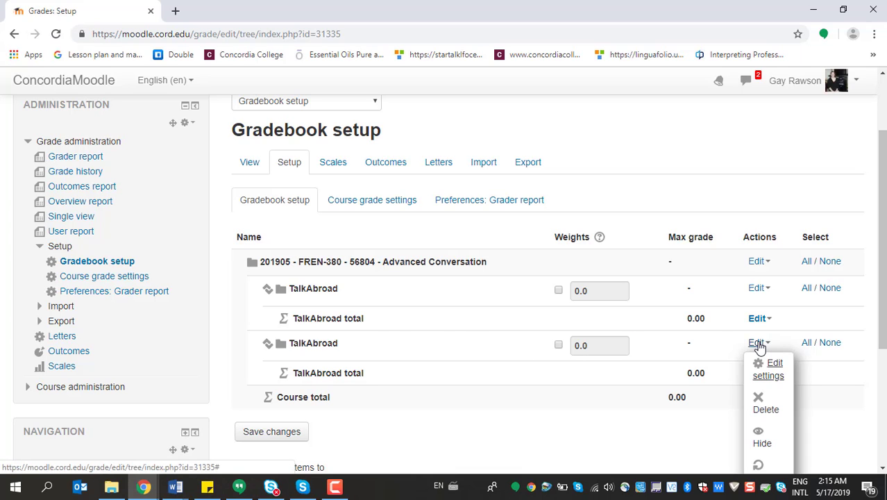
{"action": "left_click", "coordinate": [766, 402]}
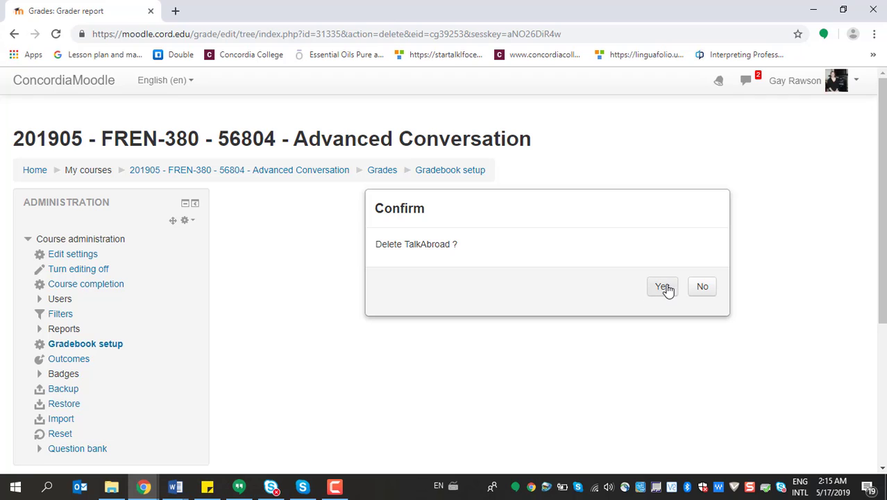
{"action": "left_click", "coordinate": [665, 286]}
Enable a manual weight for the TalkAbroad category, set it to 15 and save the gradebook changes
{"action": "scroll", "coordinate": [564, 297], "scroll_direction": "down", "scroll_amount": 2}
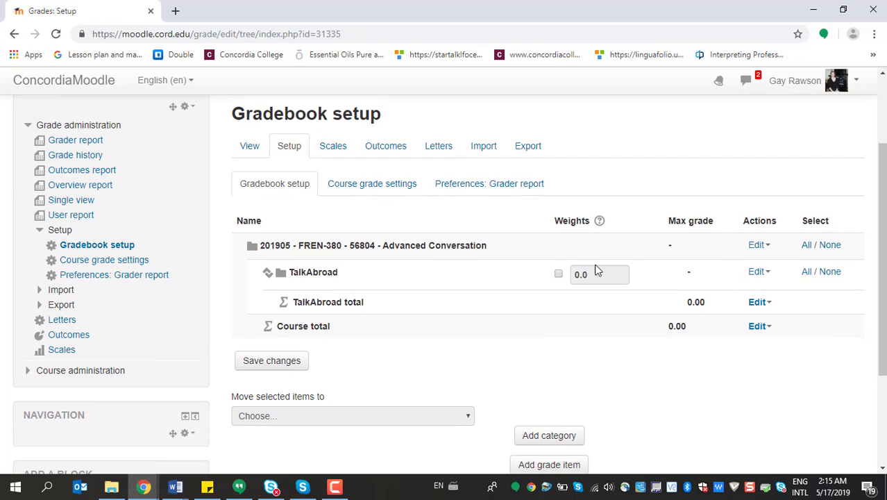
{"action": "left_click", "coordinate": [558, 273]}
{"action": "left_click_drag", "start_coordinate": [581, 274], "coordinate": [577, 272]}
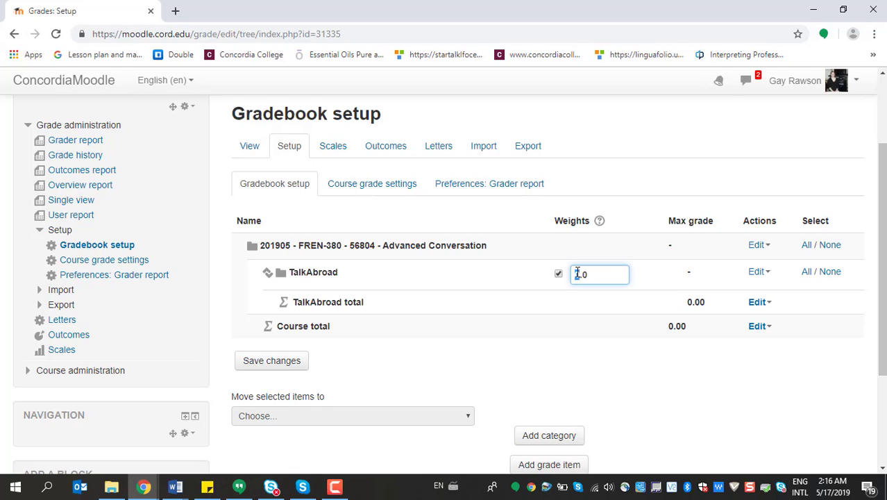
{"action": "type", "text": "15."}
{"action": "key", "text": "BackSpace"}
{"action": "left_click", "coordinate": [295, 363]}
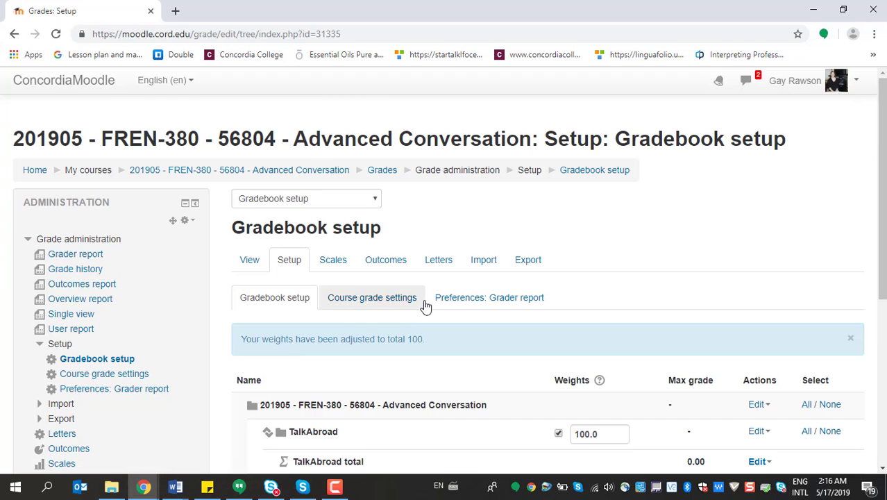
Add another grade category named Boomalang and set its aggregation to Natural
{"action": "scroll", "coordinate": [439, 297], "scroll_direction": "down", "scroll_amount": 3}
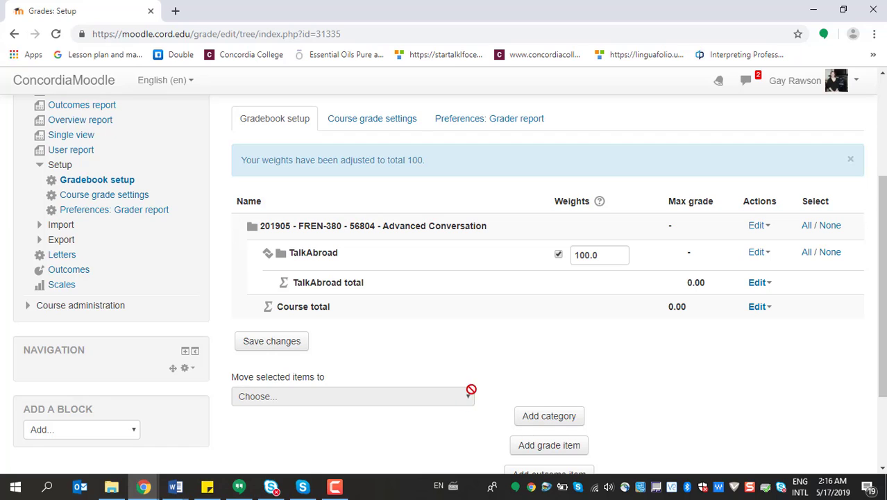
{"action": "left_click", "coordinate": [555, 420]}
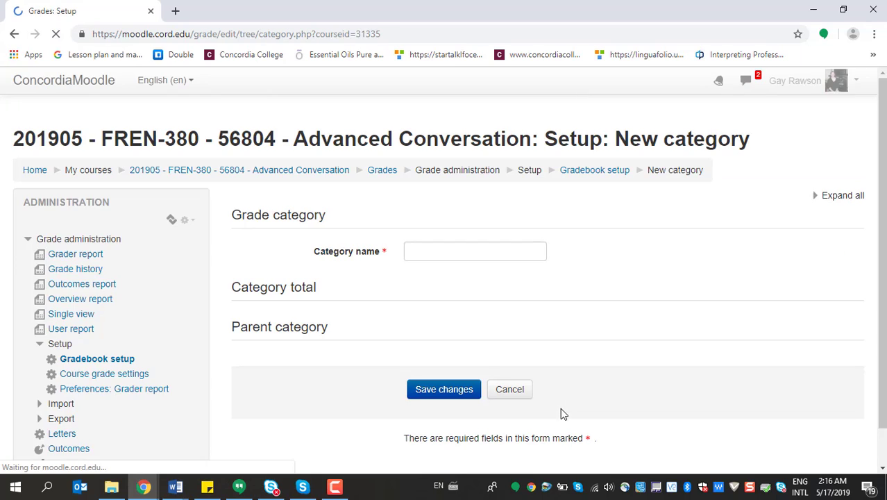
{"action": "left_click", "coordinate": [478, 255]}
{"action": "type", "text": "Boomalang"}
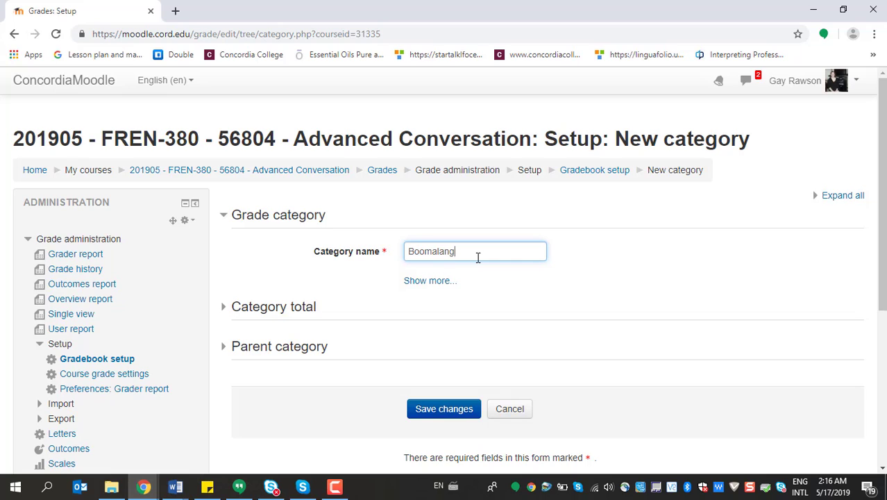
{"action": "left_click", "coordinate": [437, 281]}
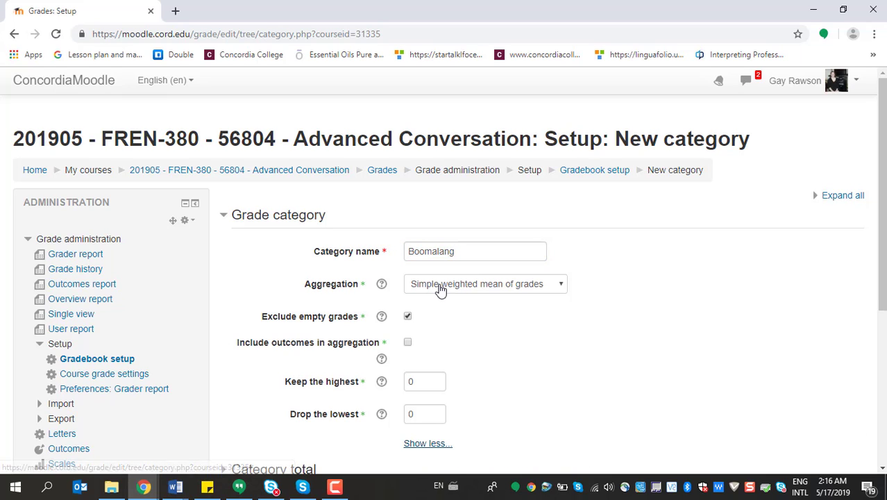
{"action": "left_click", "coordinate": [558, 286]}
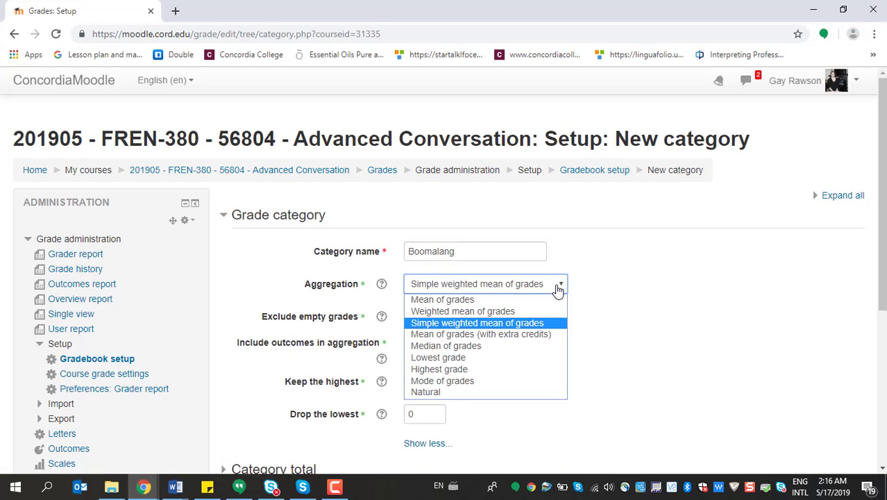
{"action": "left_click", "coordinate": [446, 392]}
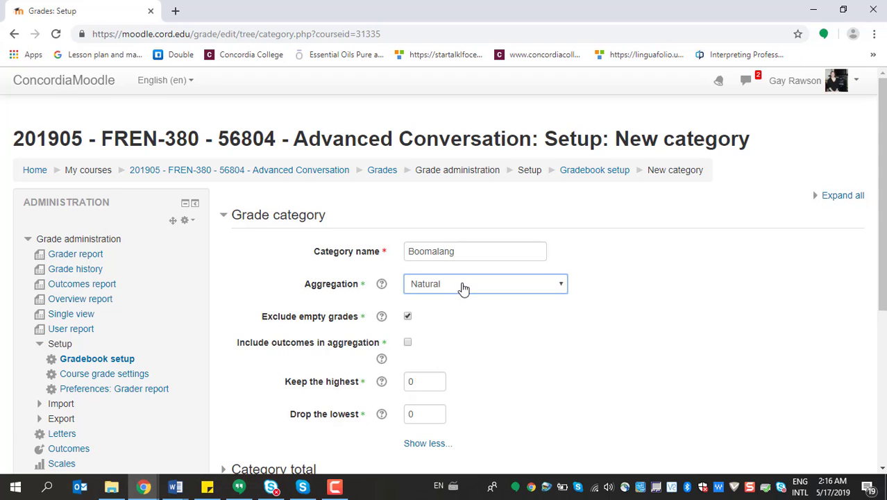
Expand and review the category total and parent category settings of Boomalang, and save the category
{"action": "scroll", "coordinate": [472, 284], "scroll_direction": "down", "scroll_amount": 2}
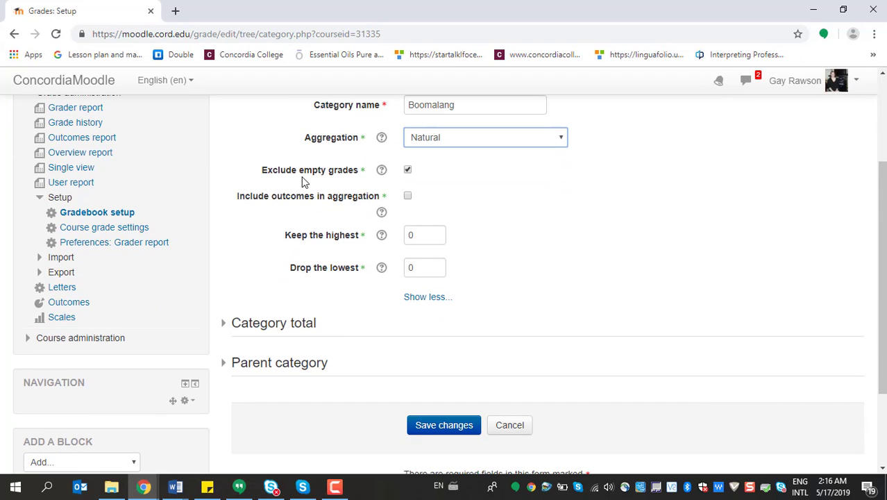
{"action": "scroll", "coordinate": [429, 216], "scroll_direction": "down", "scroll_amount": 2}
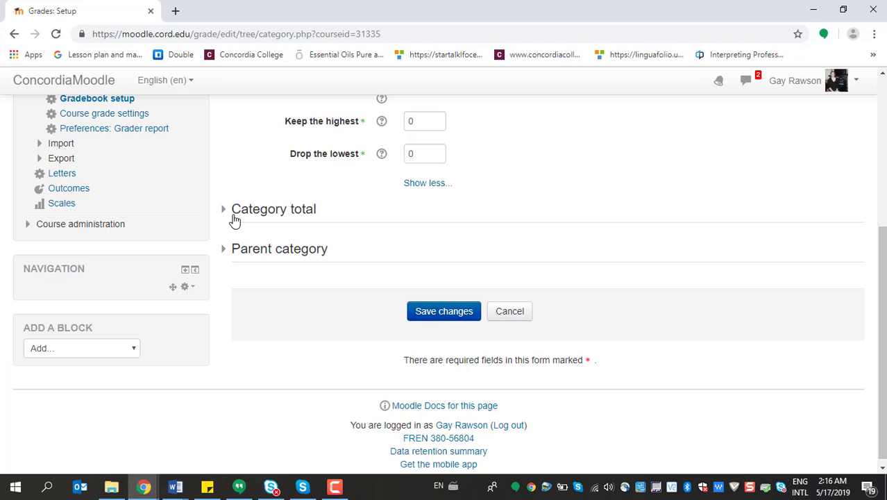
{"action": "left_click", "coordinate": [229, 211]}
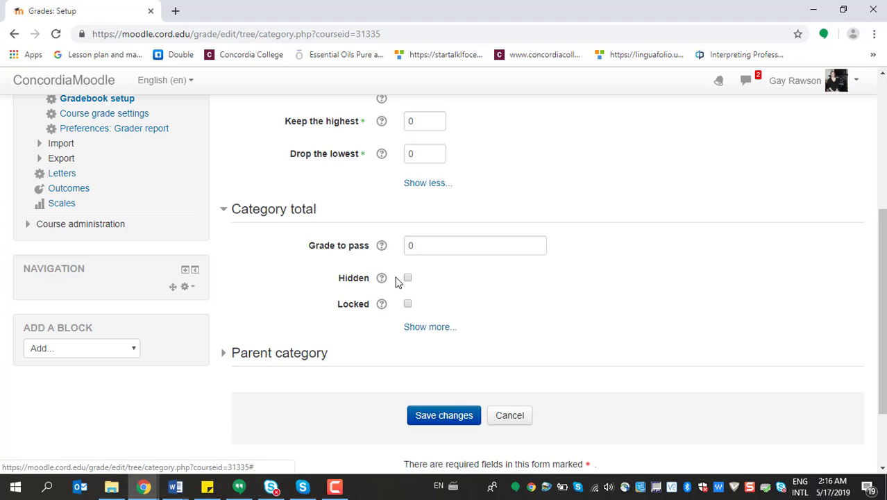
{"action": "left_click", "coordinate": [225, 355]}
{"action": "scroll", "coordinate": [396, 352], "scroll_direction": "down", "scroll_amount": 3}
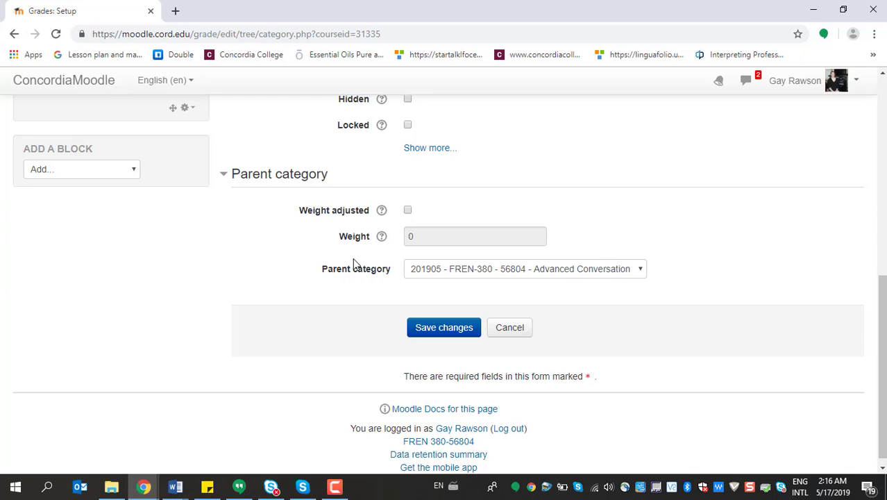
{"action": "scroll", "coordinate": [370, 257], "scroll_direction": "up", "scroll_amount": 5}
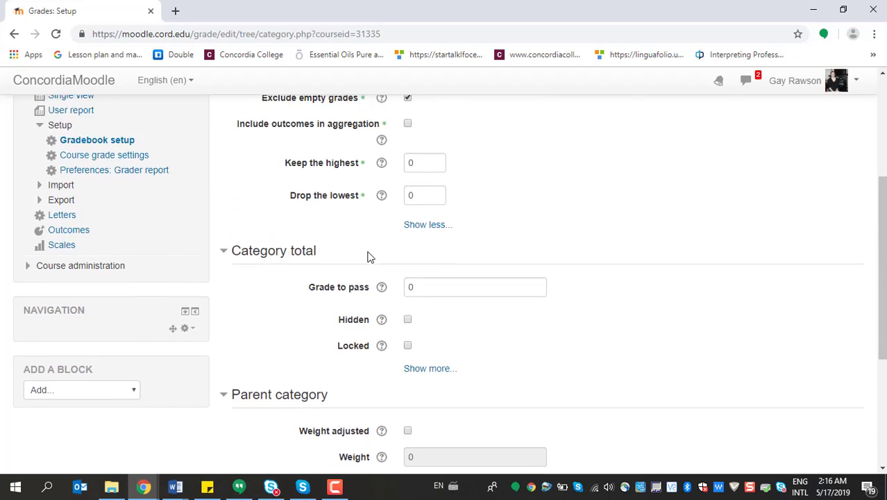
{"action": "scroll", "coordinate": [386, 204], "scroll_direction": "down", "scroll_amount": 6}
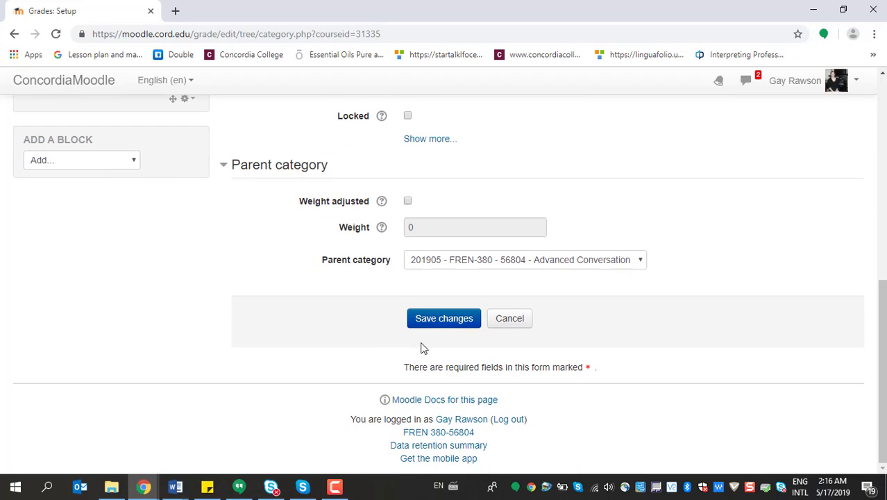
{"action": "left_click", "coordinate": [422, 319]}
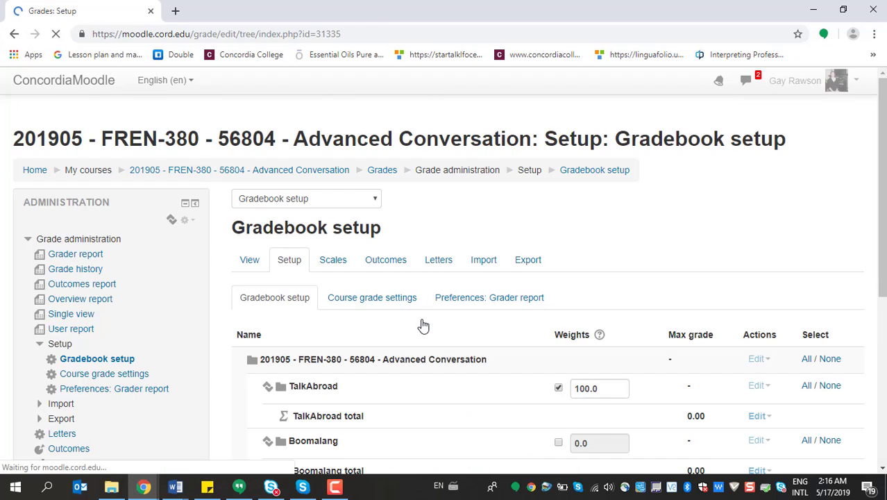
Enable a manual weight for the Boomalang category and set both the Boomalang and TalkAbroad weights to 15
{"action": "scroll", "coordinate": [430, 316], "scroll_direction": "down", "scroll_amount": 2}
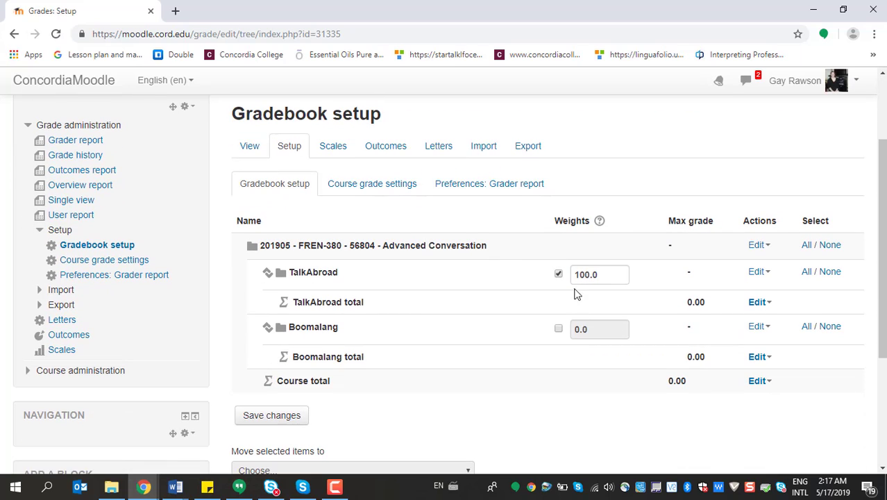
{"action": "left_click", "coordinate": [558, 329]}
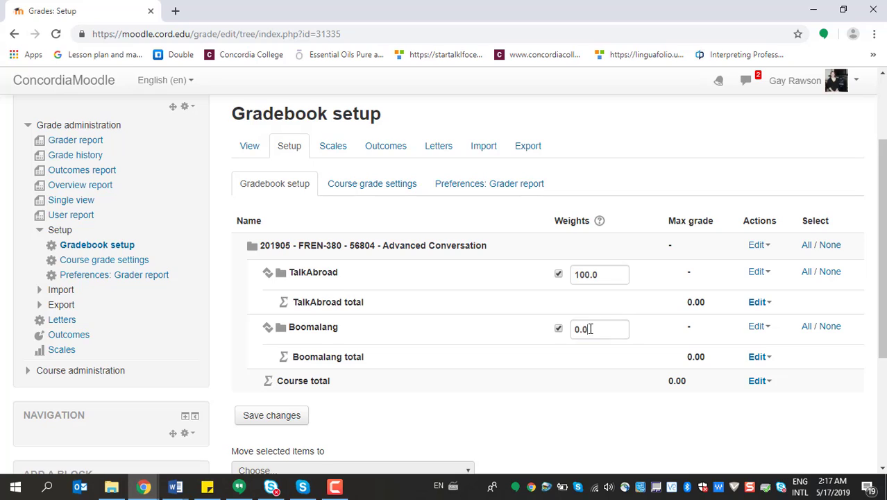
{"action": "left_click_drag", "start_coordinate": [590, 329], "coordinate": [567, 330]}
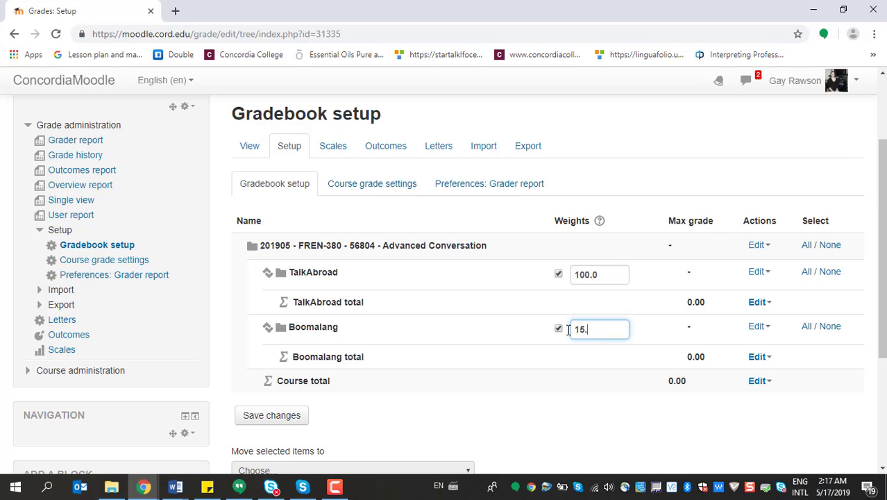
{"action": "left_click_drag", "start_coordinate": [611, 274], "coordinate": [547, 282]}
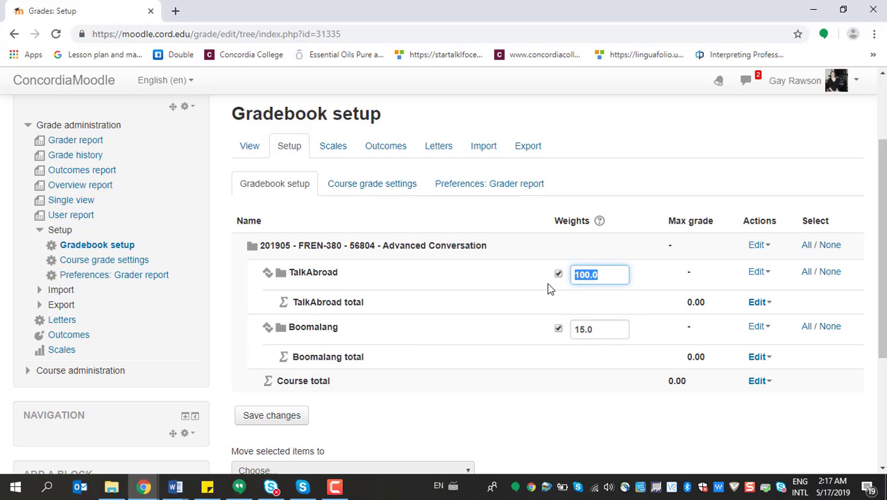
{"action": "type", "text": "15."}
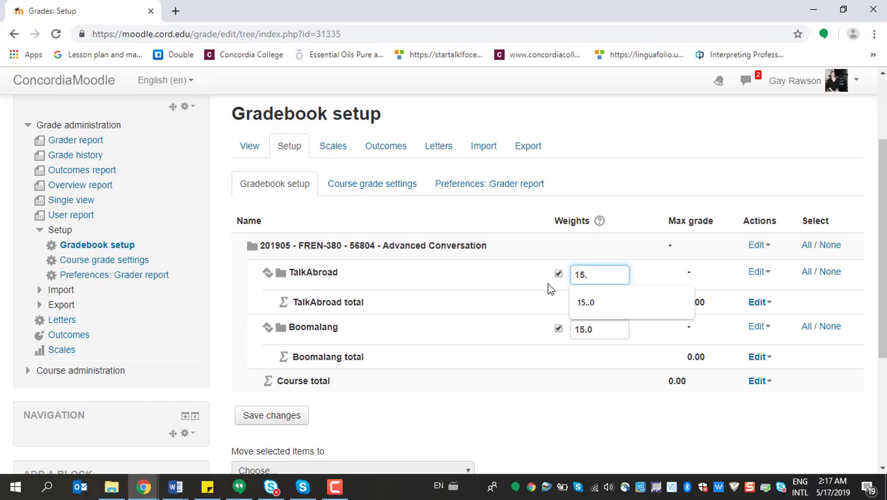
{"action": "left_click", "coordinate": [573, 351]}
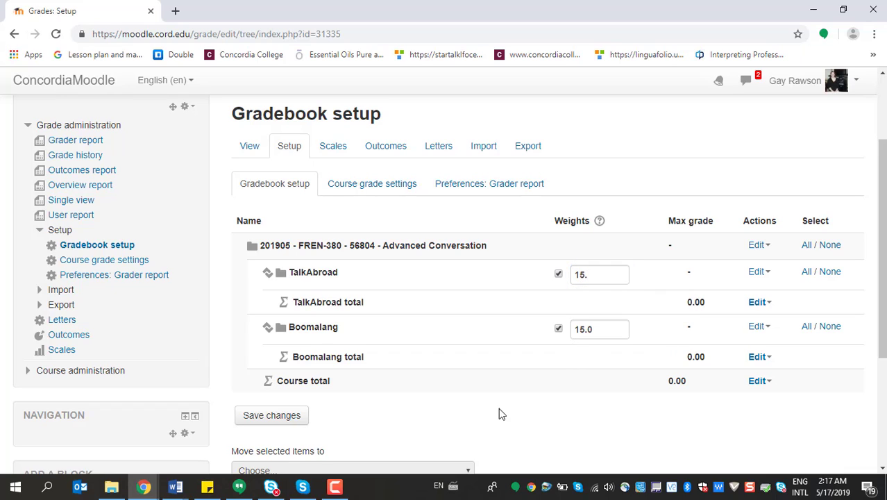
Stay on the gradebook setup page instead of leaving for a new category, and save the weight changes
{"action": "scroll", "coordinate": [516, 390], "scroll_direction": "down", "scroll_amount": 3}
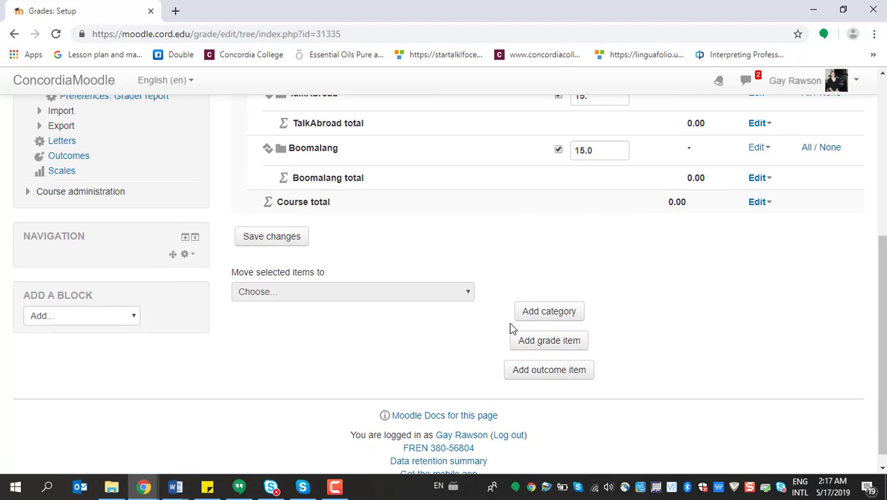
{"action": "left_click", "coordinate": [530, 313]}
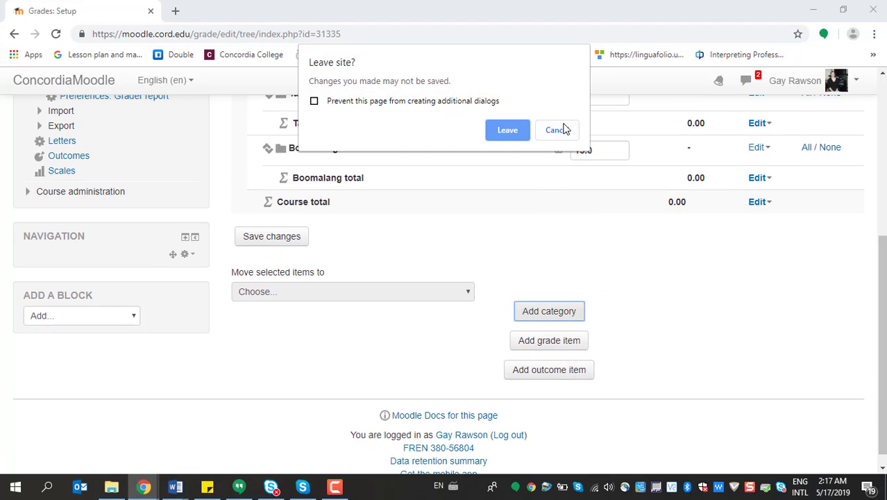
{"action": "left_click", "coordinate": [556, 130]}
{"action": "left_click", "coordinate": [270, 238]}
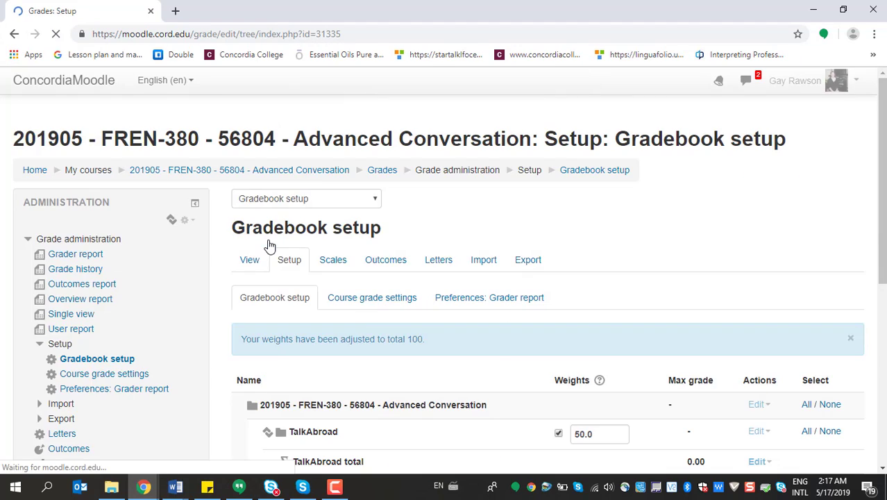
Open a new grade category form, check the grade distribution in the Word syllabus and return to Moodle in Chrome
{"action": "scroll", "coordinate": [588, 254], "scroll_direction": "down", "scroll_amount": 4}
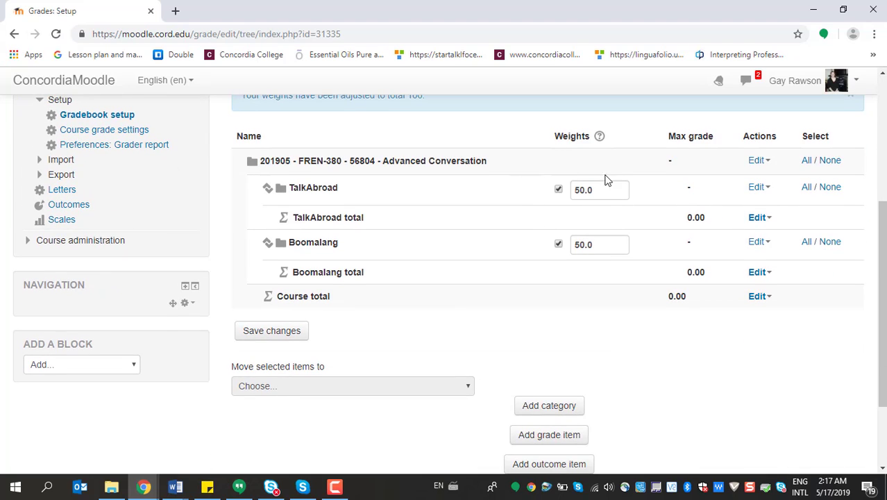
{"action": "scroll", "coordinate": [546, 206], "scroll_direction": "down", "scroll_amount": 1}
{"action": "left_click", "coordinate": [546, 393]}
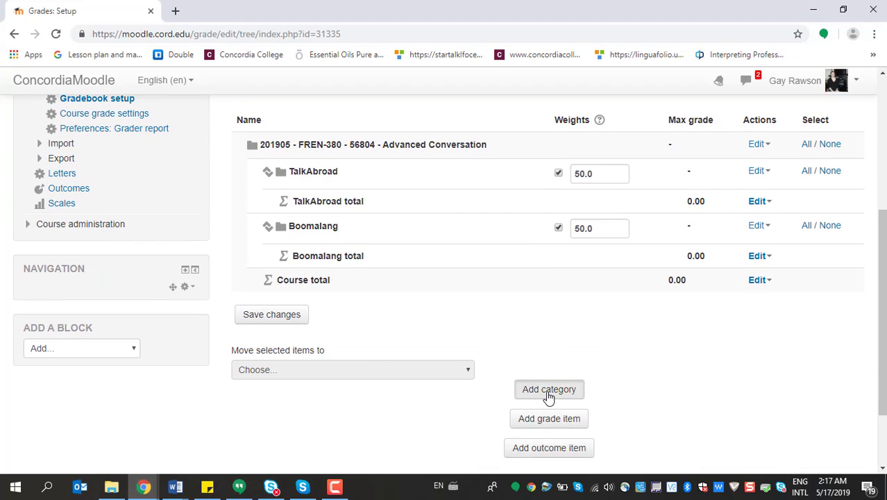
{"action": "mouse_move", "coordinate": [176, 489]}
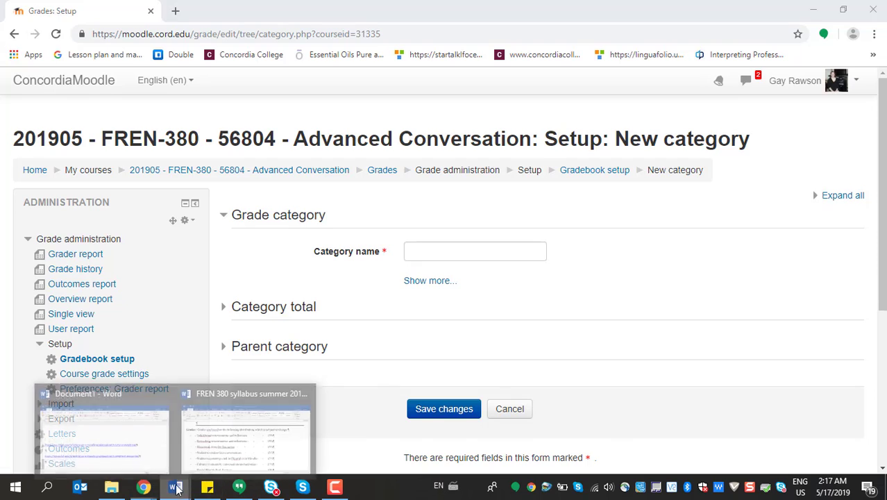
{"action": "left_click", "coordinate": [230, 446]}
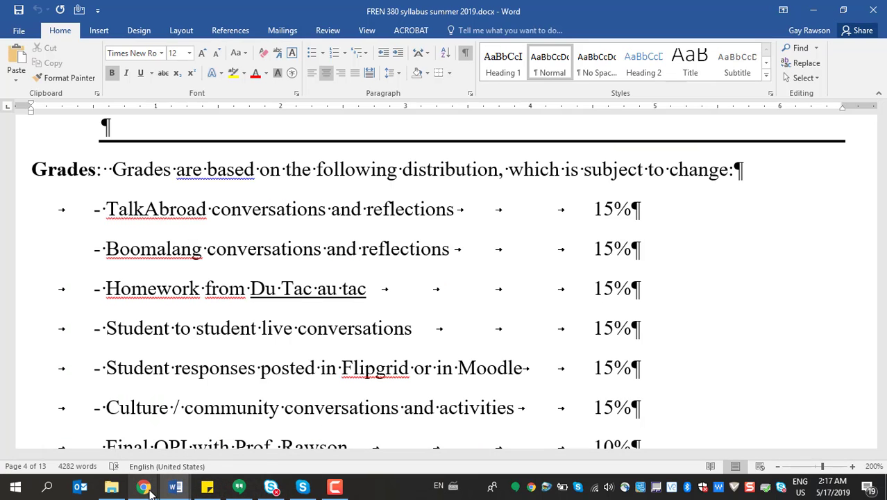
{"action": "mouse_move", "coordinate": [143, 486]}
{"action": "left_click", "coordinate": [212, 470]}
Name the new grade category Homework, set its aggregation to Natural and save it
{"action": "left_click", "coordinate": [436, 253]}
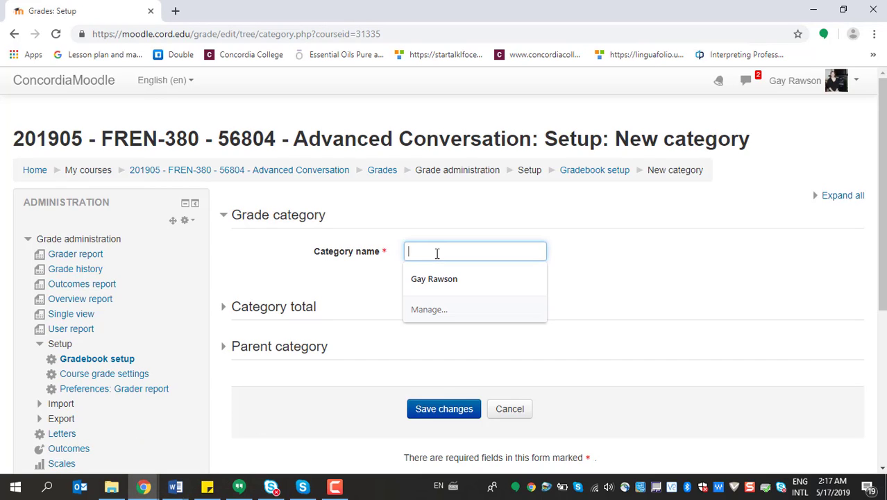
{"action": "type", "text": "H"}
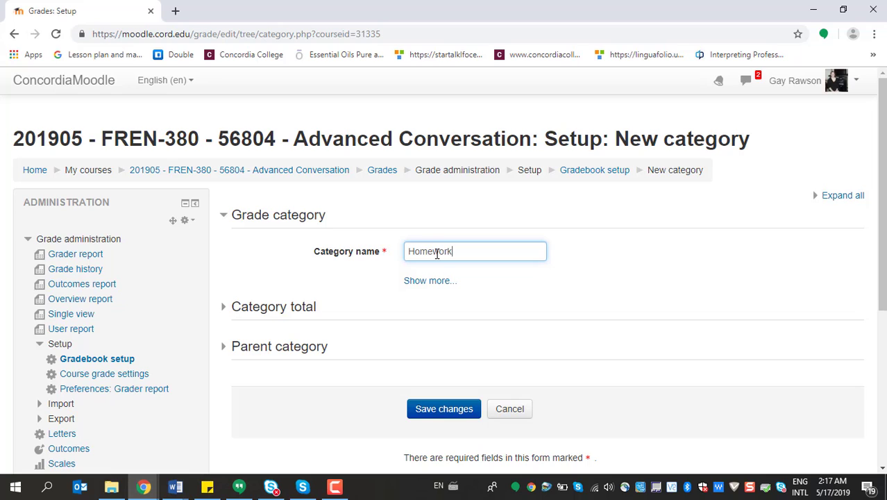
{"action": "type", "text": "omework"}
{"action": "left_click", "coordinate": [426, 281]}
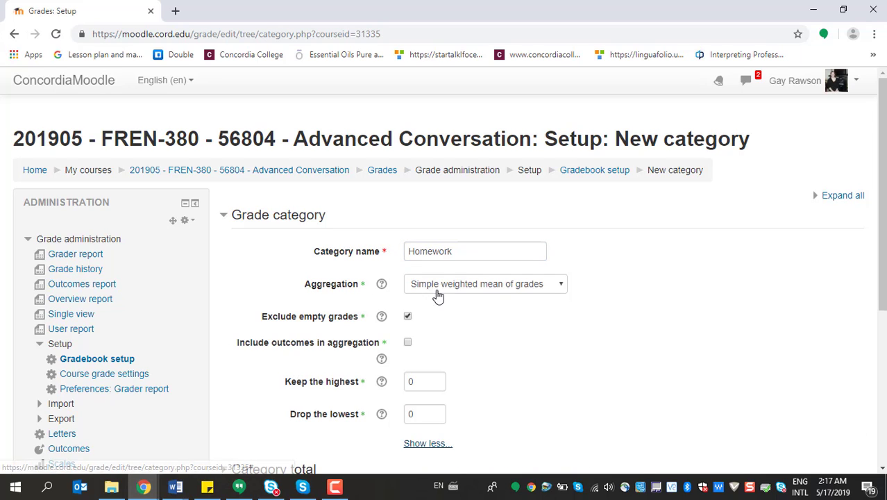
{"action": "left_click", "coordinate": [560, 283]}
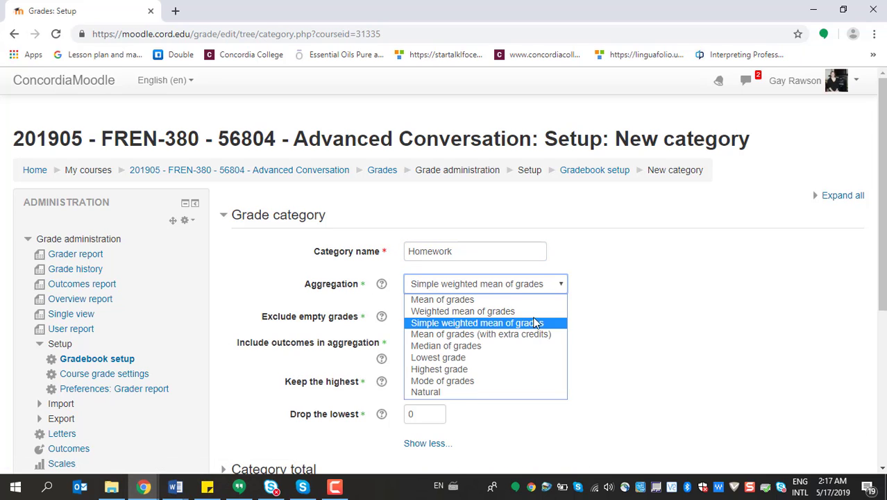
{"action": "left_click", "coordinate": [458, 394]}
{"action": "scroll", "coordinate": [528, 372], "scroll_direction": "down", "scroll_amount": 4}
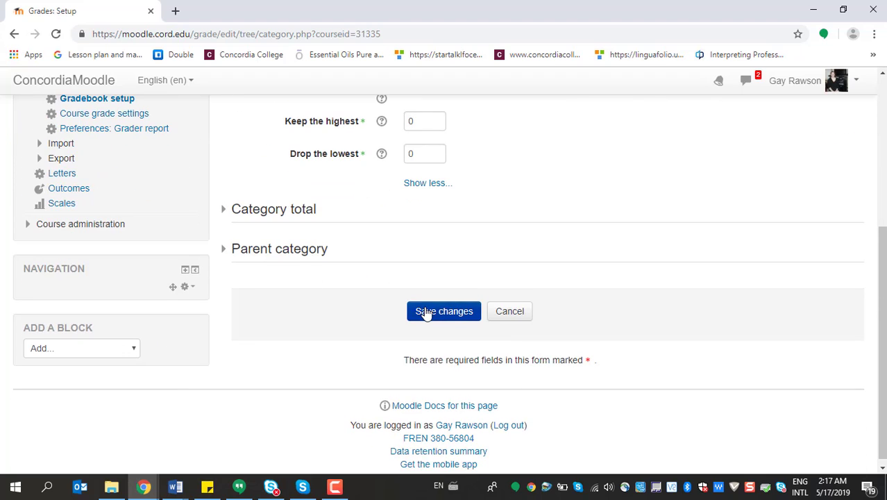
{"action": "left_click", "coordinate": [426, 313]}
Enable a manual weight for the Homework category and save the gradebook changes
{"action": "scroll", "coordinate": [426, 312], "scroll_direction": "down", "scroll_amount": 2}
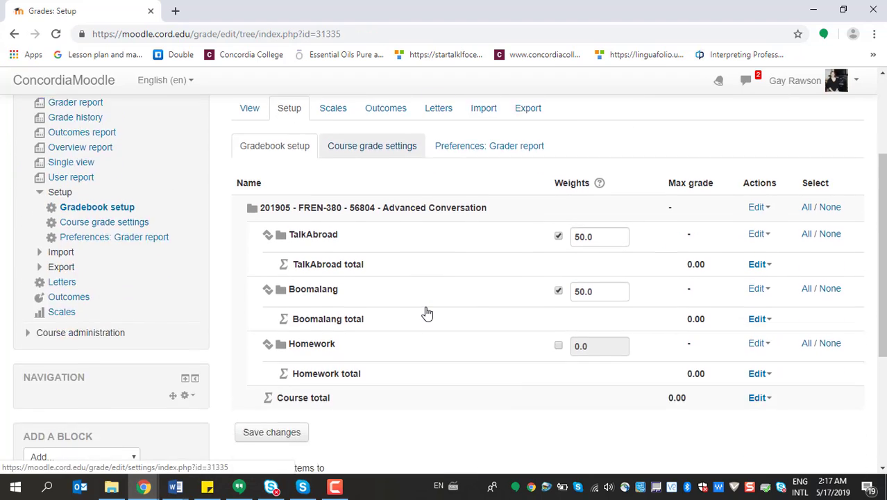
{"action": "scroll", "coordinate": [427, 314], "scroll_direction": "down", "scroll_amount": 1}
{"action": "left_click", "coordinate": [557, 285]}
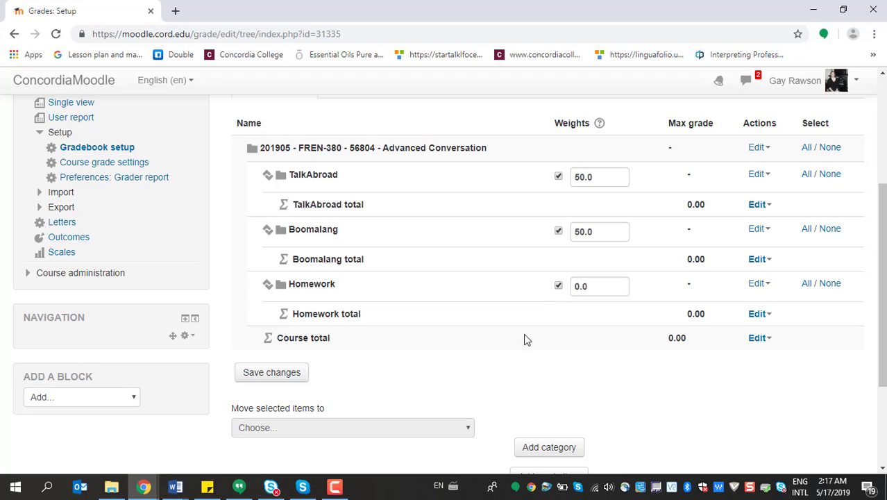
{"action": "left_click", "coordinate": [291, 372]}
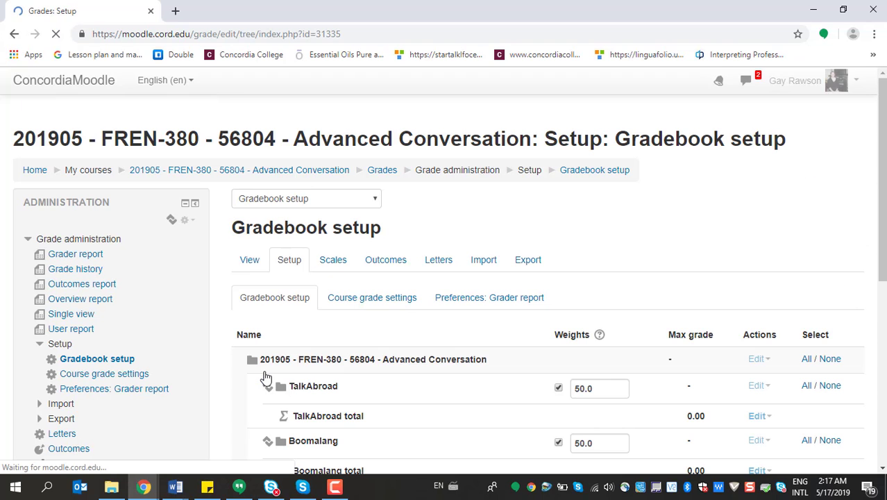
Open another new category form, look up the next graded component in the Word syllabus and return to Moodle in Chrome
{"action": "scroll", "coordinate": [613, 297], "scroll_direction": "down", "scroll_amount": 4}
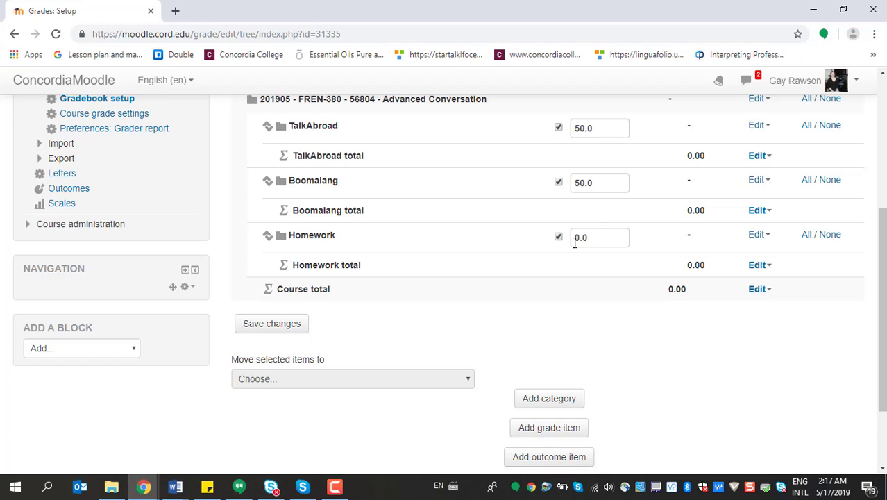
{"action": "left_click", "coordinate": [545, 398]}
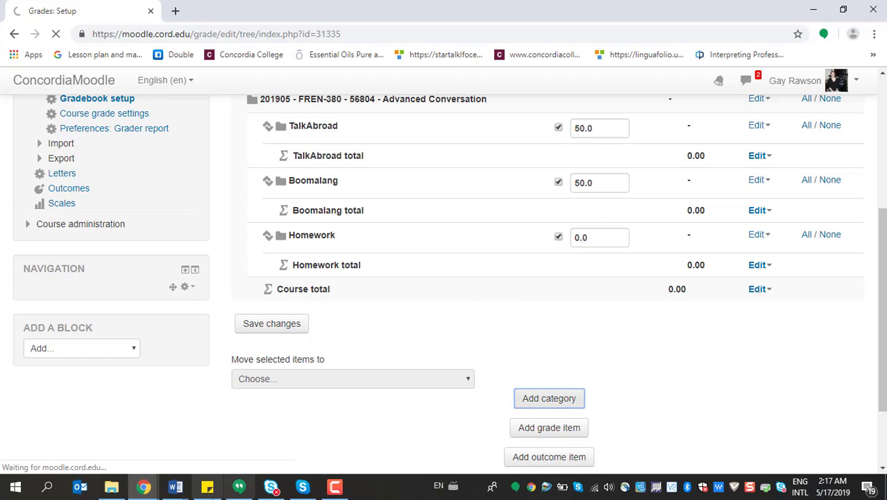
{"action": "mouse_move", "coordinate": [176, 489]}
{"action": "left_click", "coordinate": [251, 442]}
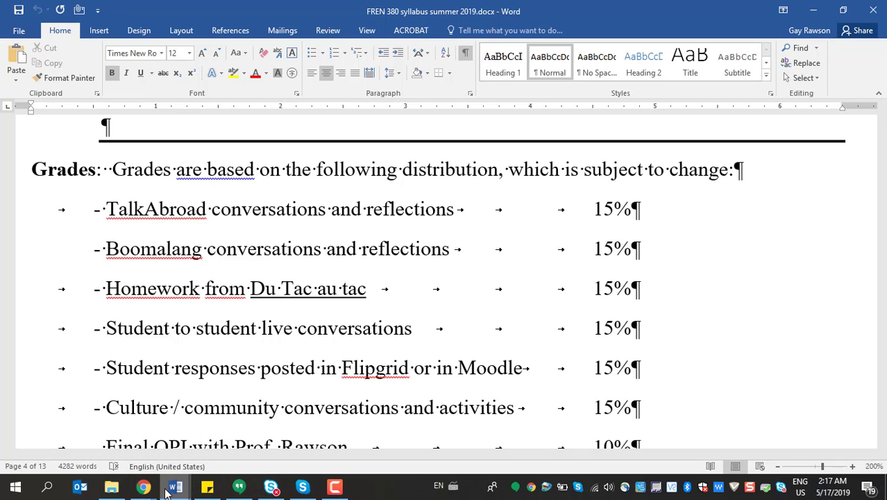
{"action": "mouse_move", "coordinate": [176, 489]}
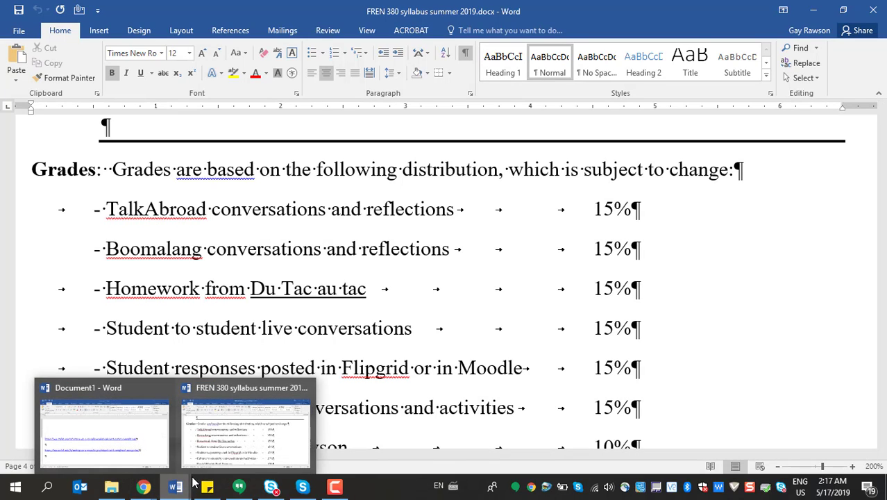
{"action": "mouse_move", "coordinate": [143, 488]}
{"action": "left_click", "coordinate": [195, 454]}
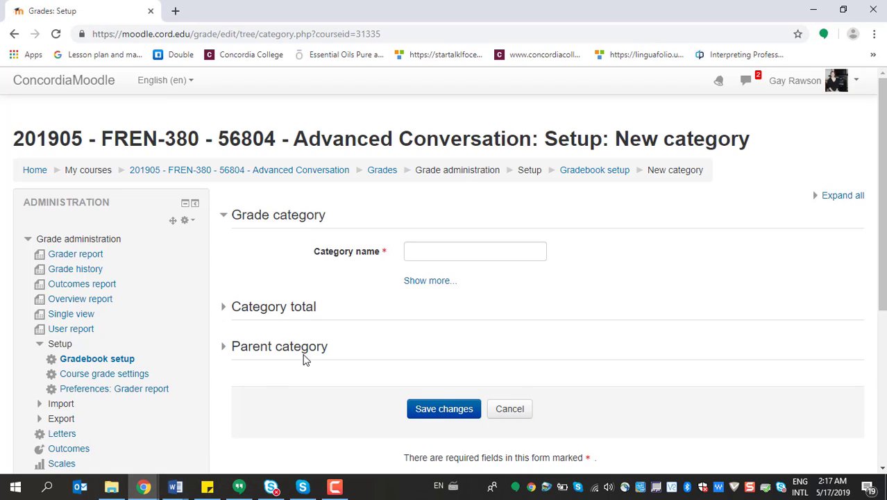
Name the category Student conversations, set its aggregation to Natural, and save both the category and the gradebook setup
{"action": "left_click", "coordinate": [413, 249]}
{"action": "type", "text": "Student conversations"}
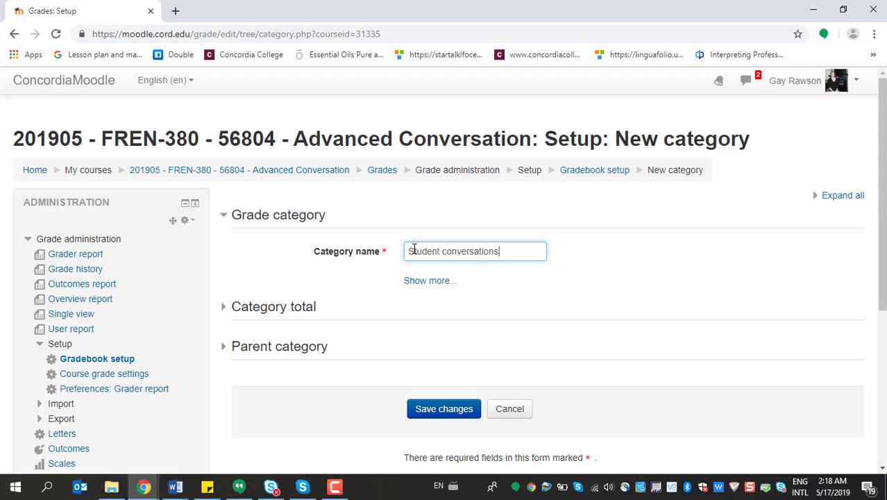
{"action": "left_click", "coordinate": [423, 285]}
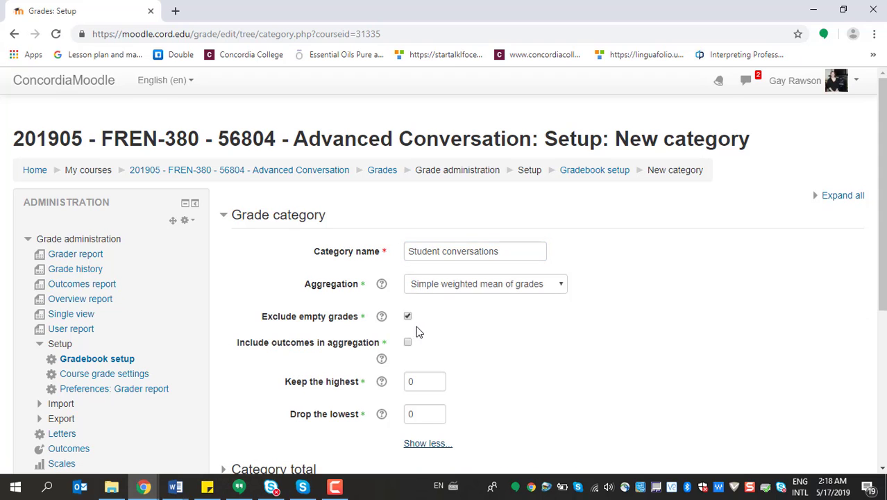
{"action": "left_click", "coordinate": [560, 285]}
{"action": "left_click", "coordinate": [473, 392]}
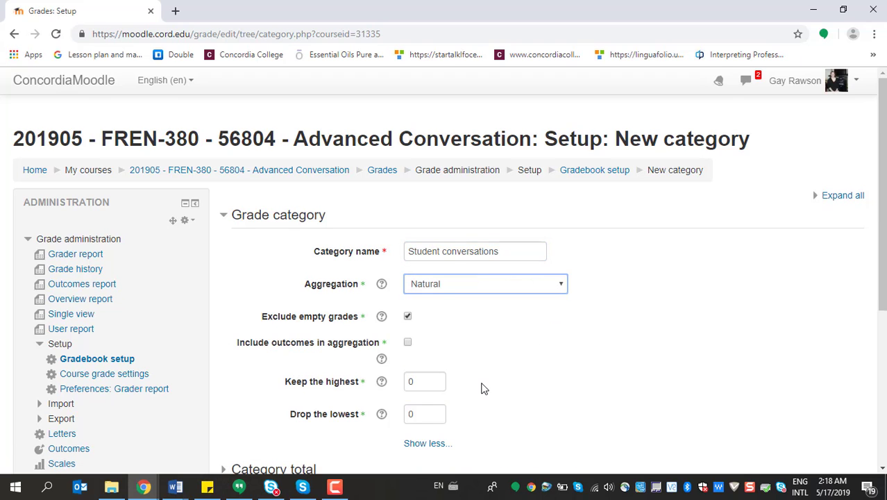
{"action": "scroll", "coordinate": [481, 387], "scroll_direction": "down", "scroll_amount": 4}
{"action": "left_click", "coordinate": [461, 309]}
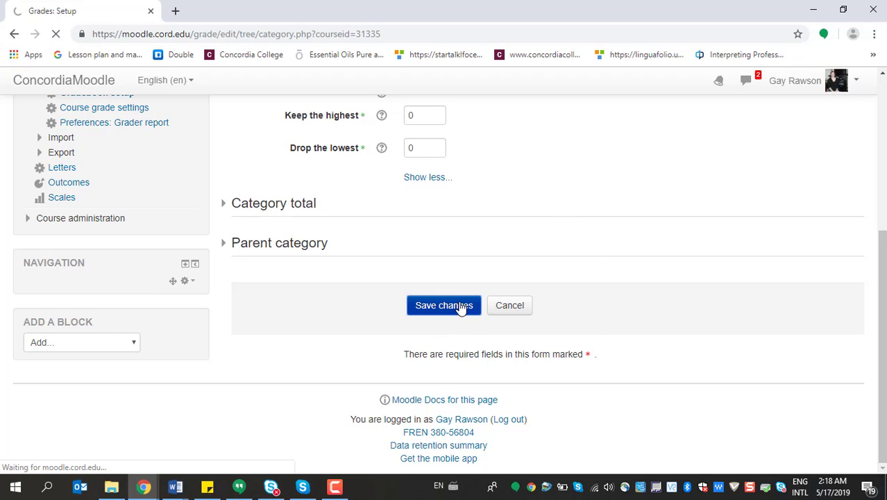
{"action": "scroll", "coordinate": [416, 320], "scroll_direction": "down", "scroll_amount": 5}
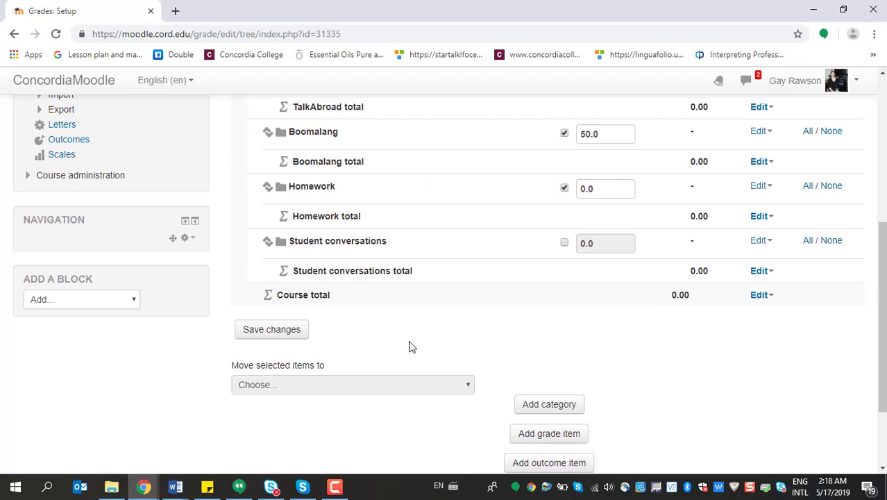
{"action": "left_click", "coordinate": [293, 333]}
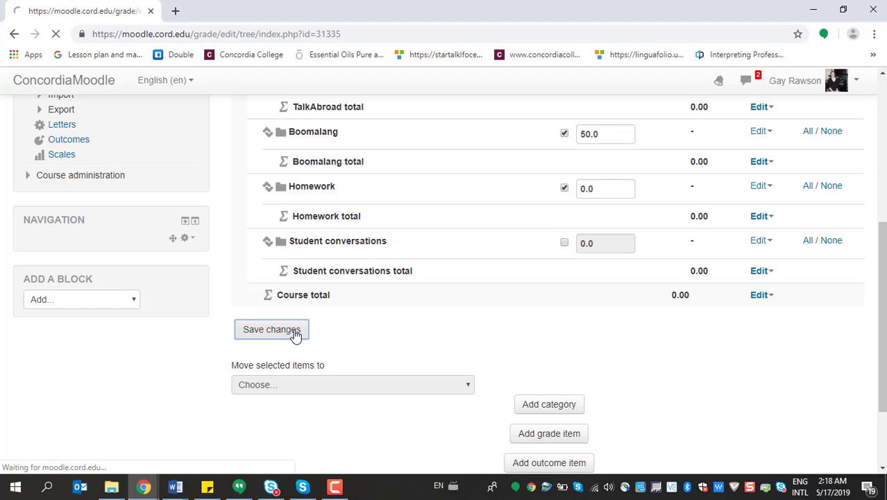
Add a new grade category named Student videos and set its aggregation to Natural
{"action": "scroll", "coordinate": [446, 325], "scroll_direction": "down", "scroll_amount": 10}
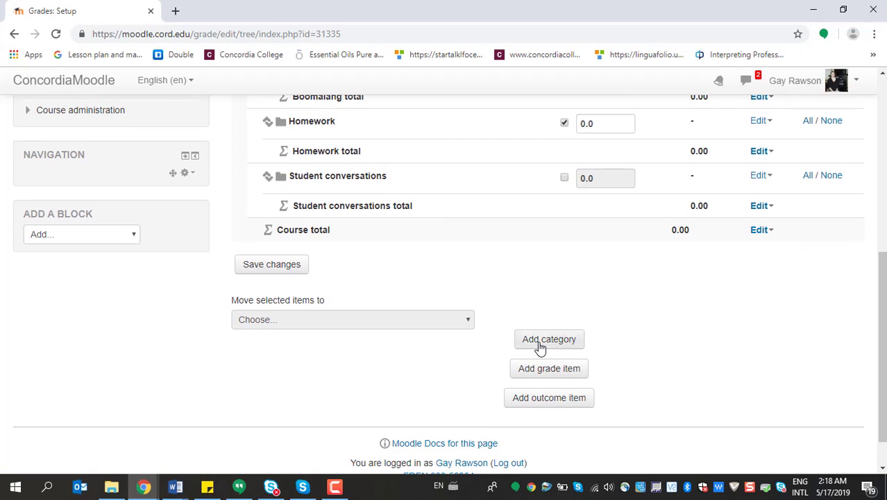
{"action": "left_click", "coordinate": [540, 345]}
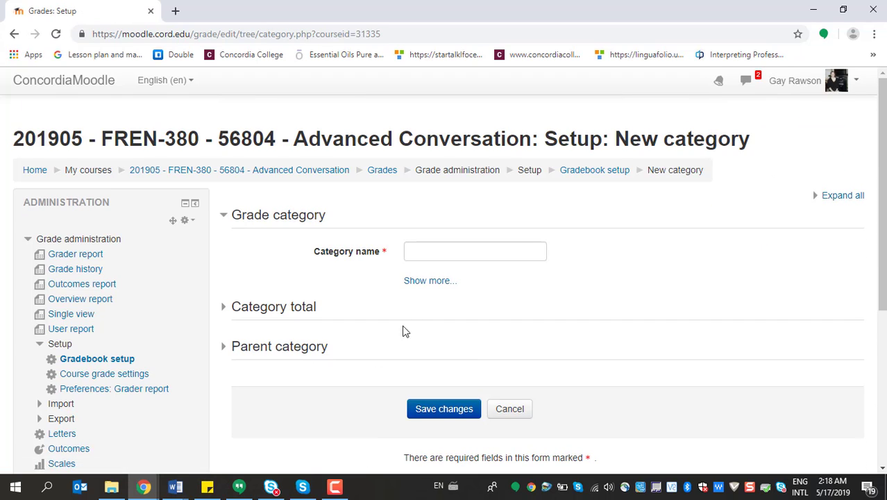
{"action": "left_click", "coordinate": [434, 254]}
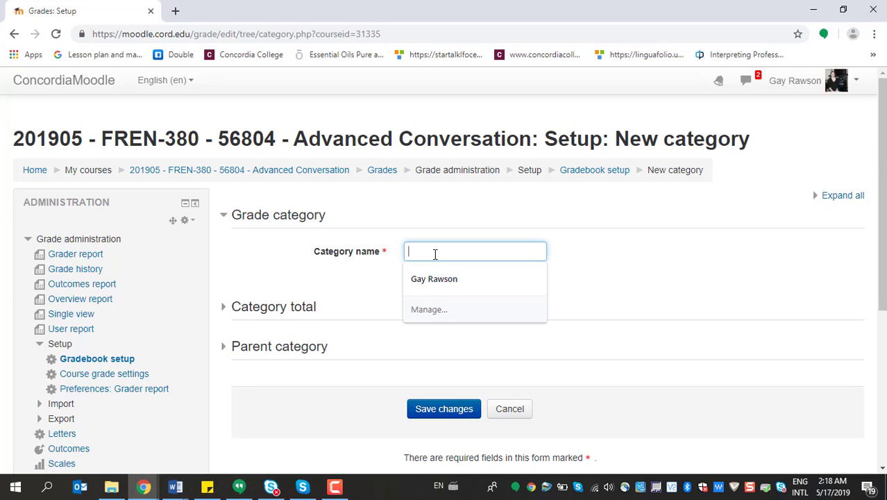
{"action": "type", "text": "Studetn v"}
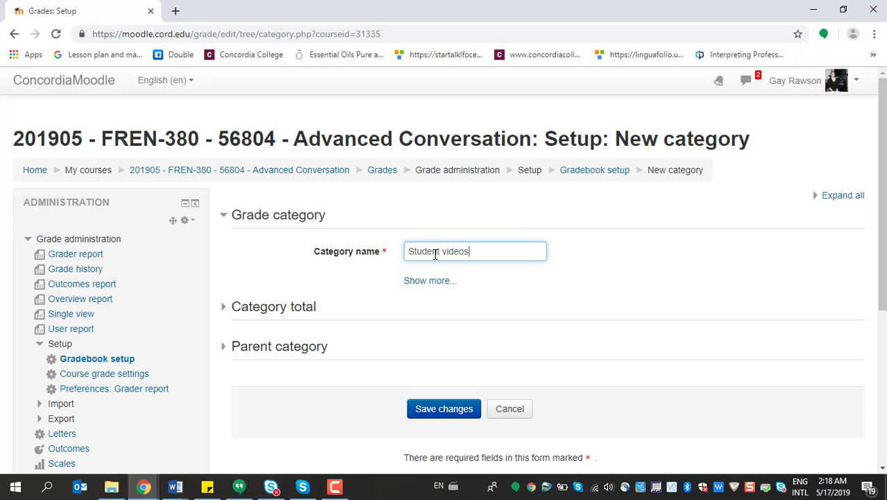
{"action": "left_click", "coordinate": [427, 281]}
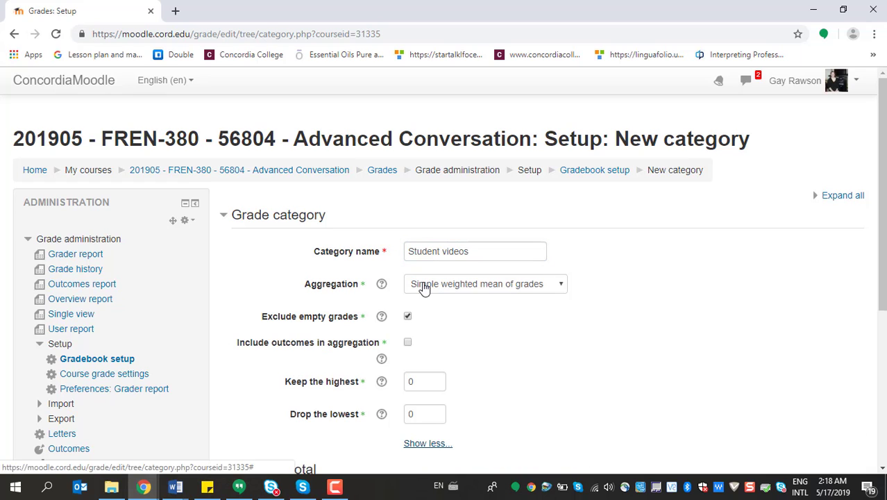
{"action": "left_click", "coordinate": [554, 284]}
{"action": "left_click", "coordinate": [454, 394]}
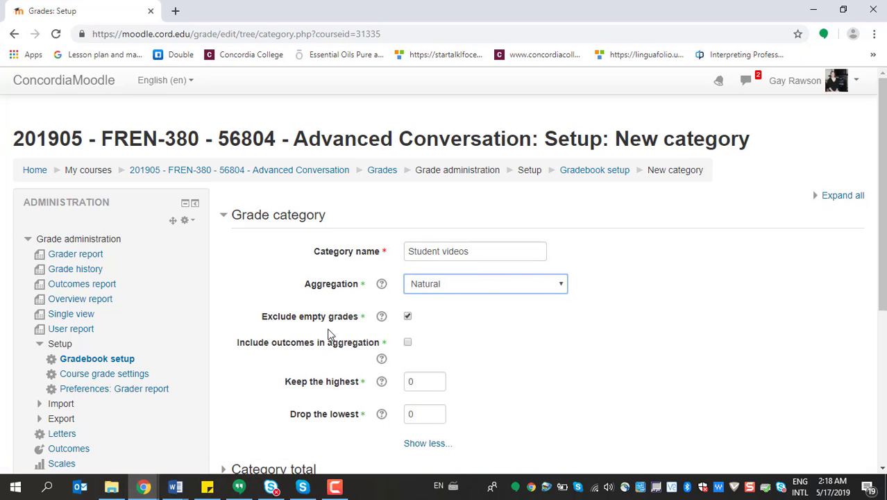
Save the Student videos category and the gradebook setup
{"action": "scroll", "coordinate": [548, 329], "scroll_direction": "down", "scroll_amount": 1}
{"action": "scroll", "coordinate": [547, 323], "scroll_direction": "down", "scroll_amount": 4}
{"action": "left_click", "coordinate": [465, 314]}
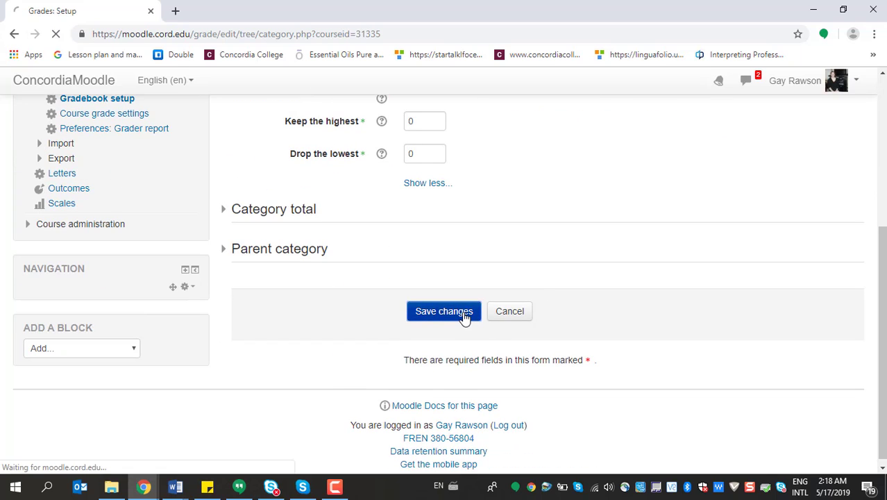
{"action": "scroll", "coordinate": [462, 313], "scroll_direction": "down", "scroll_amount": 4}
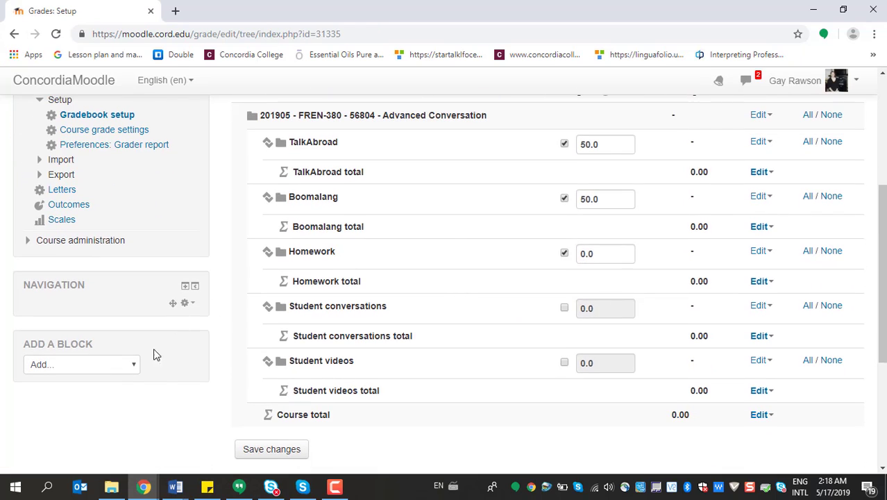
{"action": "left_click", "coordinate": [264, 451]}
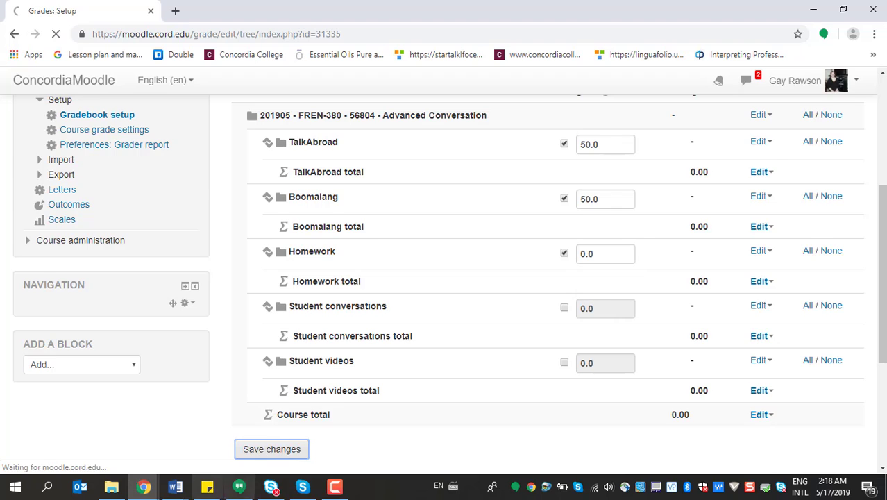
Switch to the FREN 380 syllabus in Word, review the remaining graded components and return to Moodle in Chrome
{"action": "mouse_move", "coordinate": [179, 488]}
{"action": "left_click", "coordinate": [302, 380]}
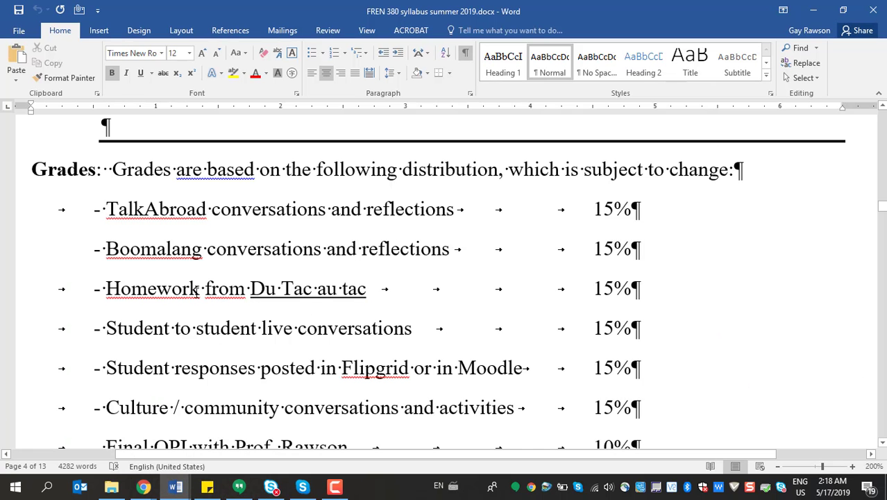
{"action": "scroll", "coordinate": [400, 356], "scroll_direction": "down", "scroll_amount": 3}
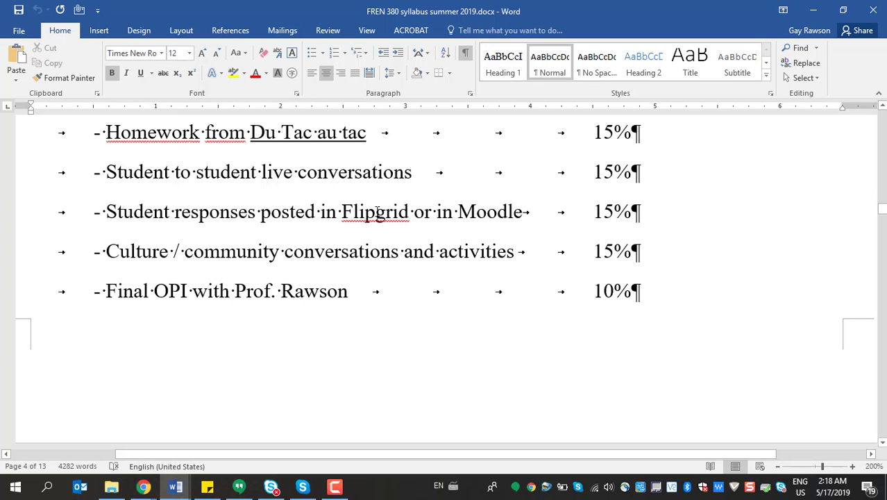
{"action": "left_click", "coordinate": [184, 492]}
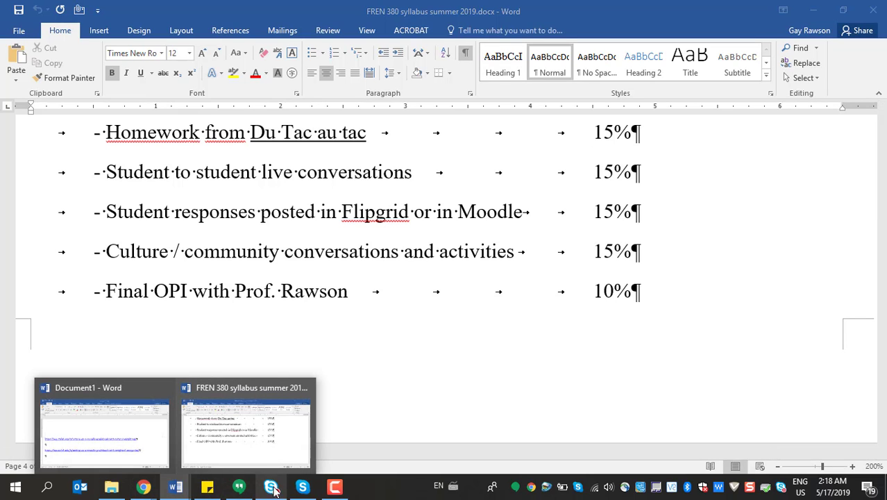
{"action": "mouse_move", "coordinate": [143, 488]}
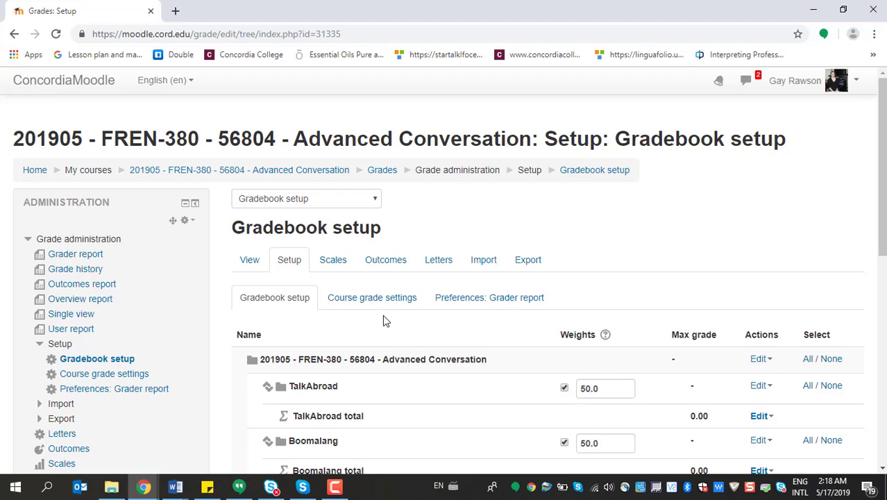
Rename the Student videos category as Student video responses, and save both the category and the gradebook setup
{"action": "scroll", "coordinate": [382, 315], "scroll_direction": "down", "scroll_amount": 5}
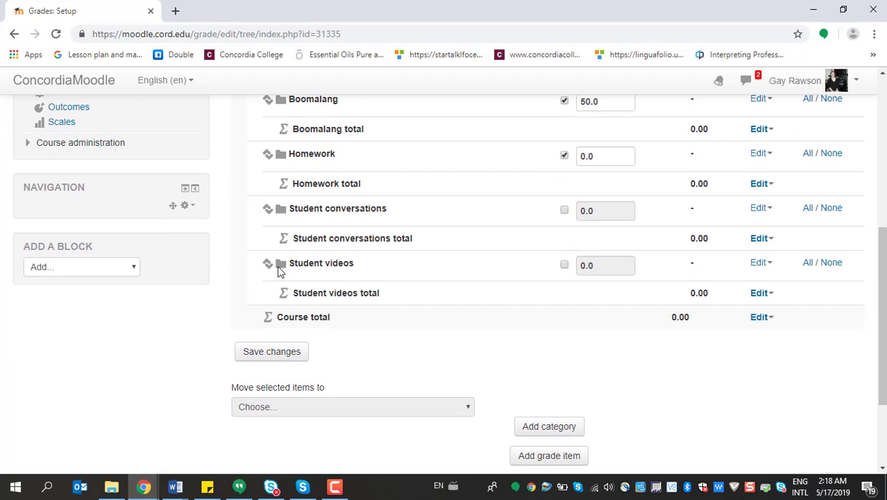
{"action": "left_click", "coordinate": [758, 263]}
{"action": "left_click", "coordinate": [764, 294]}
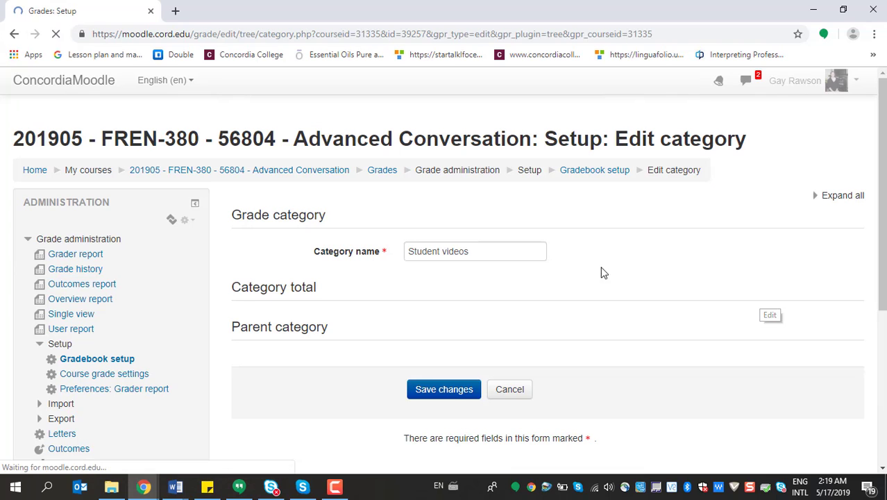
{"action": "left_click", "coordinate": [479, 259]}
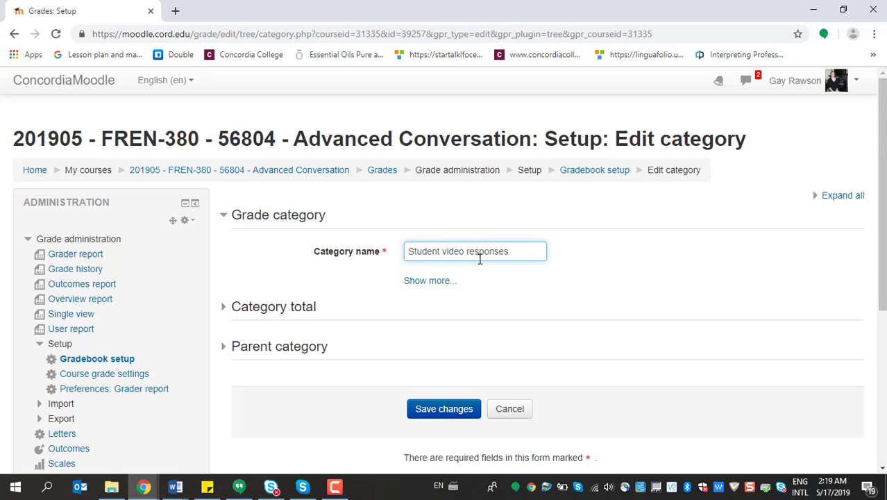
{"action": "left_click", "coordinate": [444, 279]}
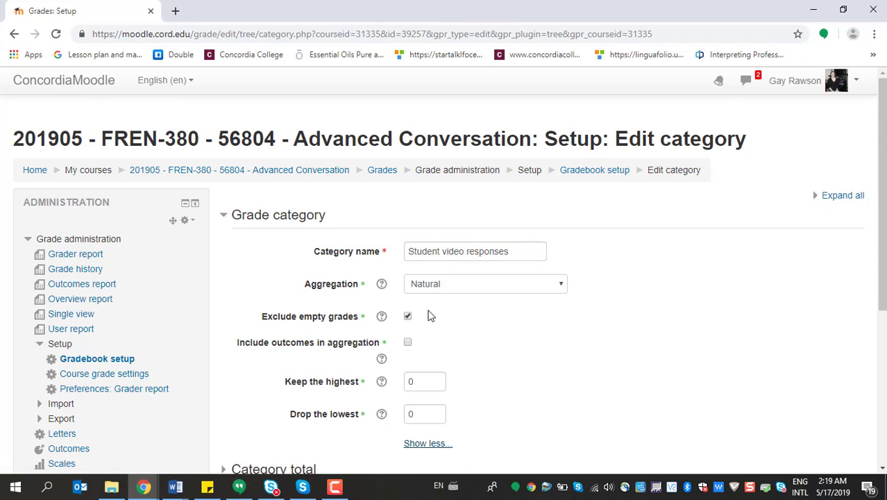
{"action": "scroll", "coordinate": [450, 303], "scroll_direction": "down", "scroll_amount": 3}
{"action": "left_click", "coordinate": [450, 360]}
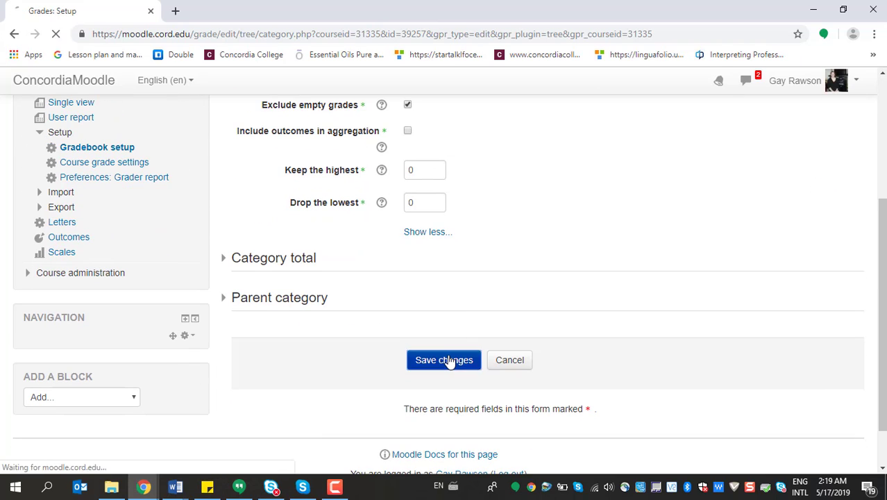
{"action": "scroll", "coordinate": [450, 357], "scroll_direction": "down", "scroll_amount": 3}
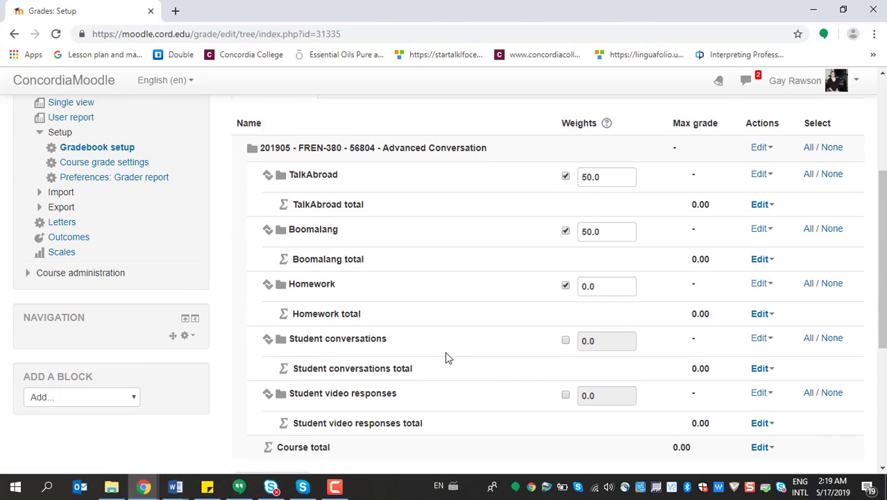
{"action": "scroll", "coordinate": [326, 323], "scroll_direction": "down", "scroll_amount": 2}
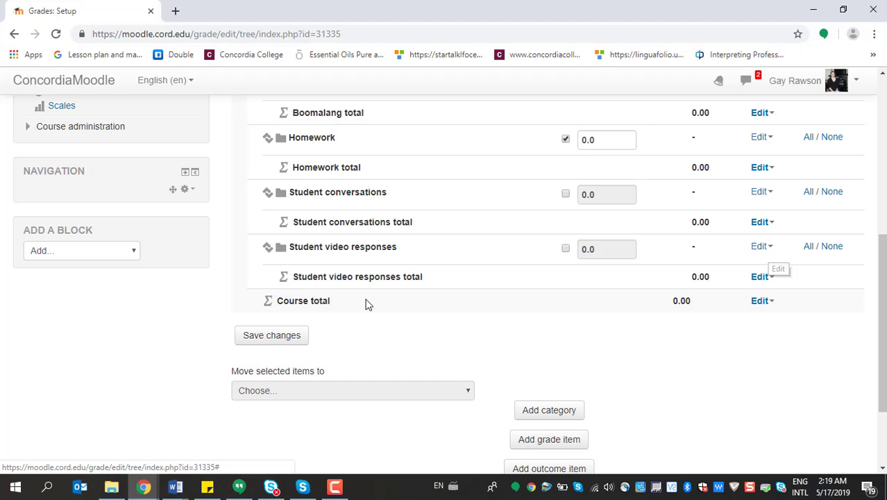
{"action": "left_click", "coordinate": [264, 337]}
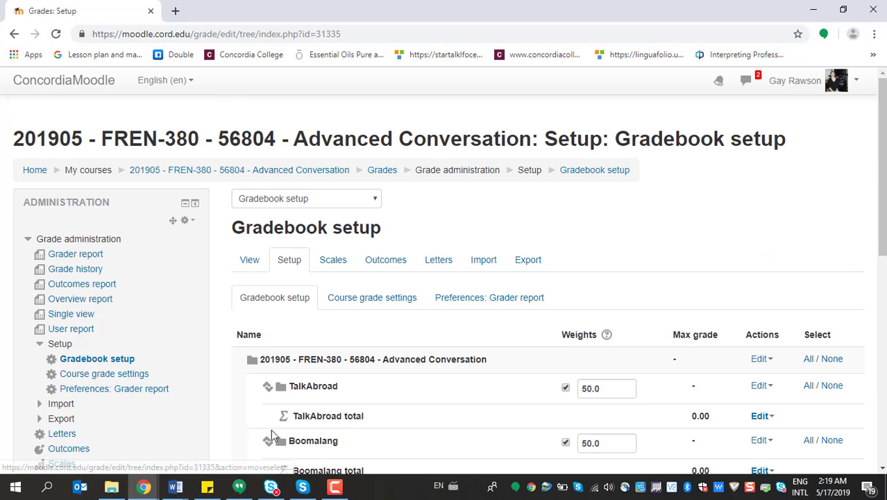
Look up the component after the student responses in the Word syllabus and return to the Moodle gradebook in Chrome
{"action": "scroll", "coordinate": [260, 378], "scroll_direction": "down", "scroll_amount": 4}
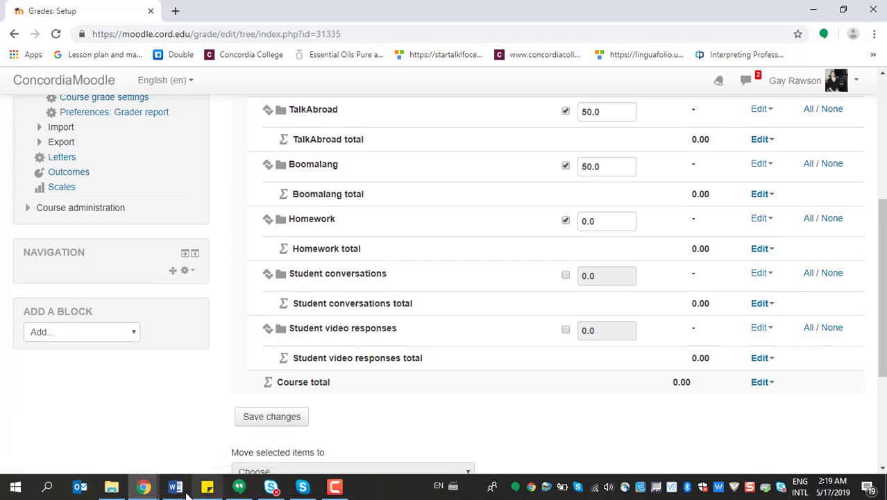
{"action": "mouse_move", "coordinate": [175, 485]}
{"action": "left_click", "coordinate": [217, 472]}
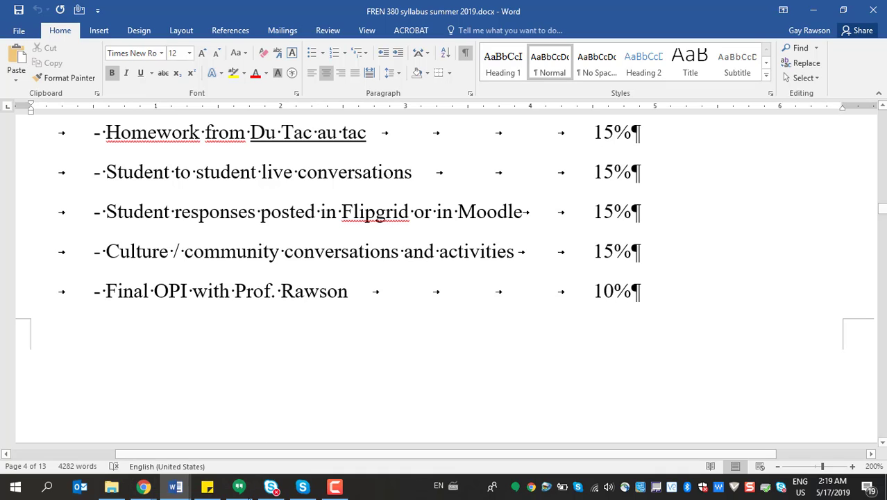
{"action": "mouse_move", "coordinate": [143, 487]}
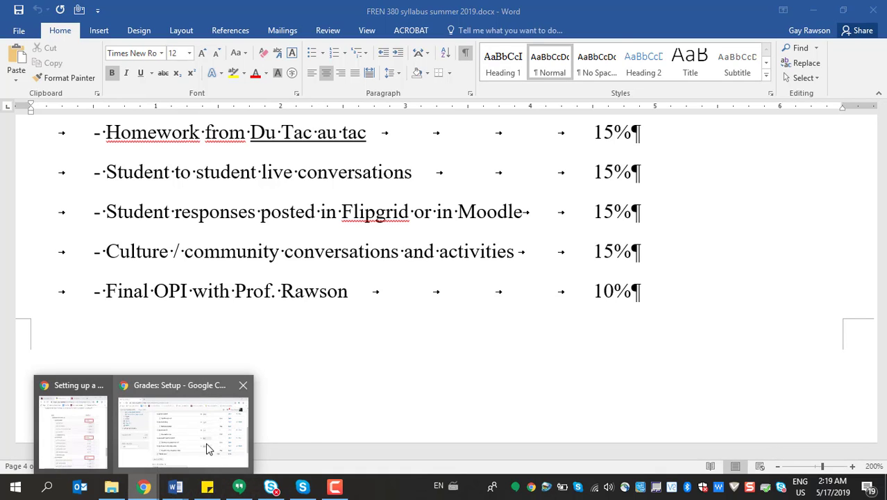
{"action": "left_click", "coordinate": [208, 445]}
Add a new grade category named Community conversations and set its aggregation to Natural
{"action": "scroll", "coordinate": [440, 403], "scroll_direction": "down", "scroll_amount": 2}
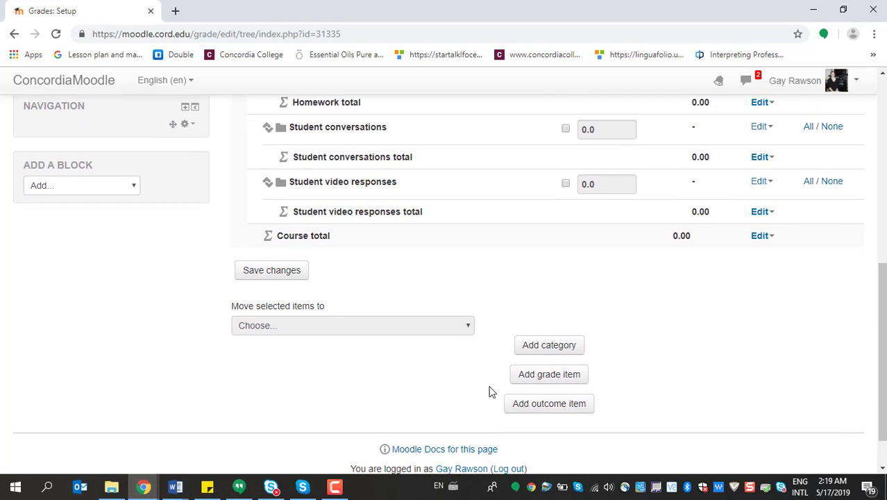
{"action": "left_click", "coordinate": [530, 343]}
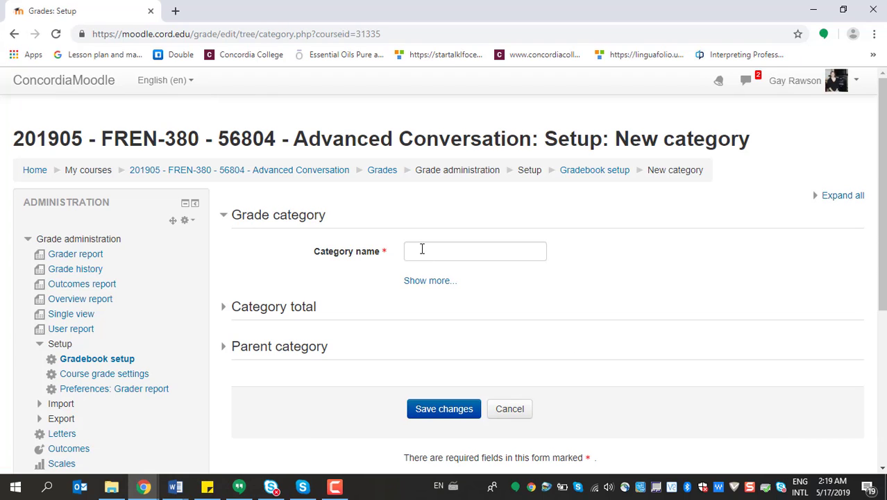
{"action": "left_click", "coordinate": [422, 249]}
{"action": "type", "text": "CD"}
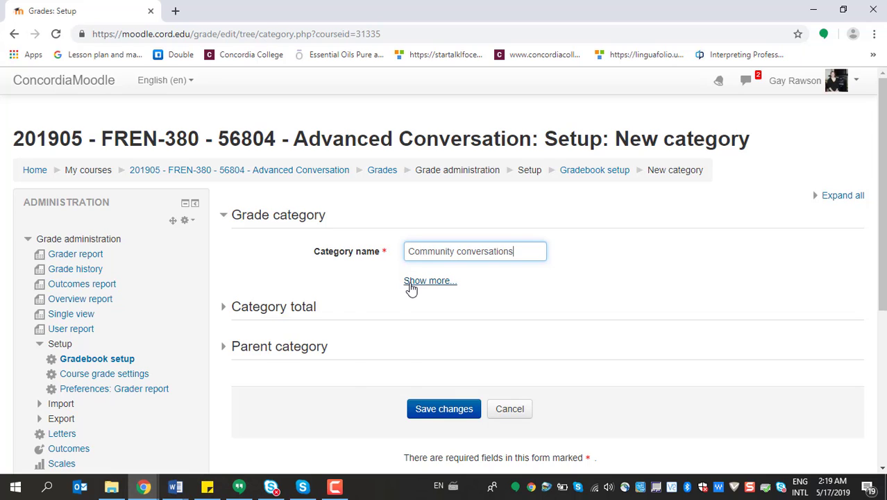
{"action": "left_click", "coordinate": [411, 282]}
{"action": "left_click", "coordinate": [540, 285]}
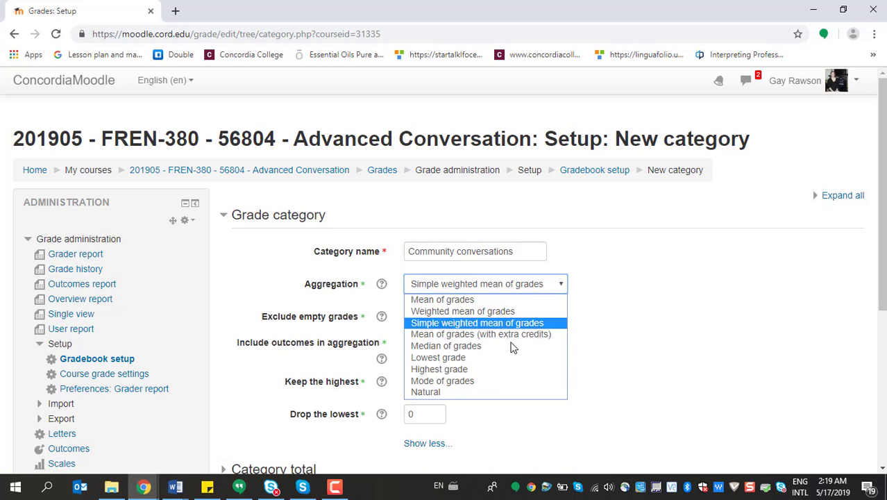
{"action": "left_click", "coordinate": [485, 393]}
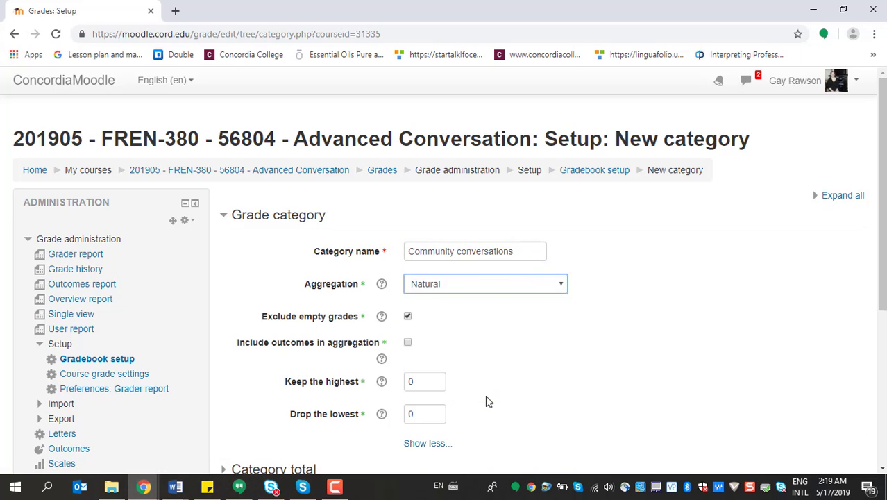
Open the Aggregation help, highlight the definition of Natural and close the help
{"action": "left_click", "coordinate": [381, 283]}
{"action": "scroll", "coordinate": [505, 290], "scroll_direction": "down", "scroll_amount": 2}
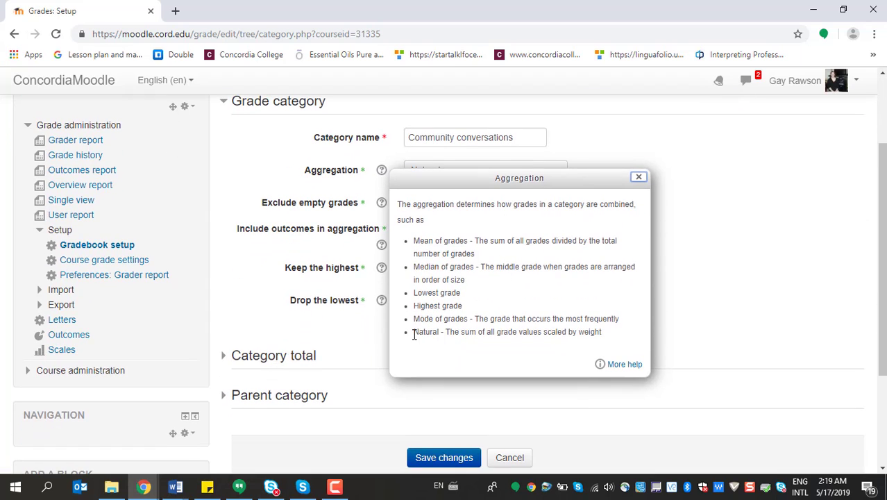
{"action": "left_click_drag", "start_coordinate": [415, 331], "coordinate": [611, 336]}
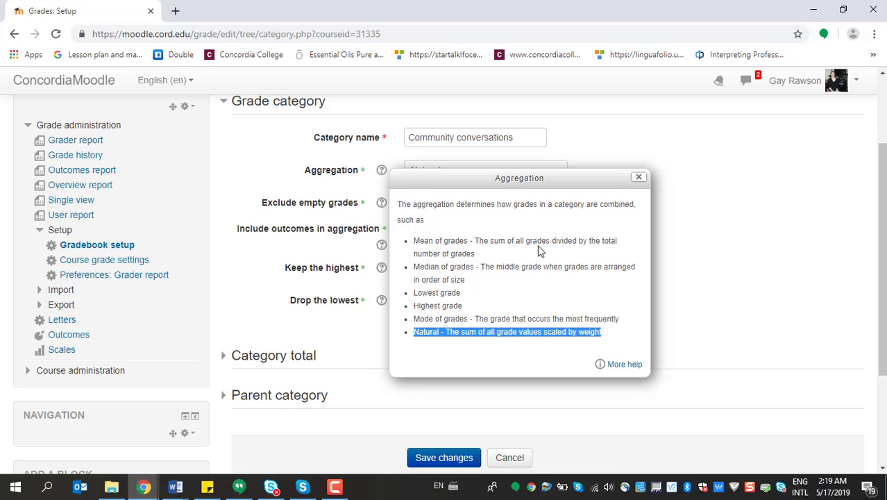
{"action": "left_click", "coordinate": [638, 178]}
Save the Community conversations category and the gradebook setup
{"action": "scroll", "coordinate": [514, 264], "scroll_direction": "down", "scroll_amount": 2}
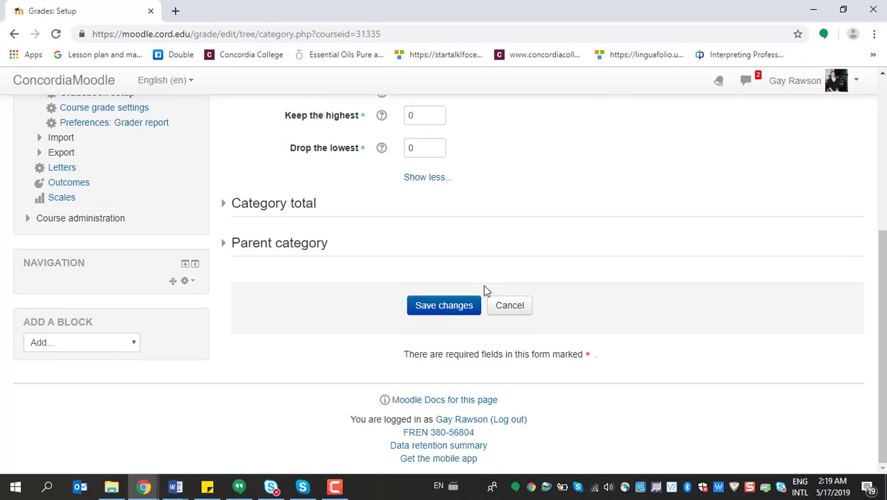
{"action": "left_click", "coordinate": [447, 309]}
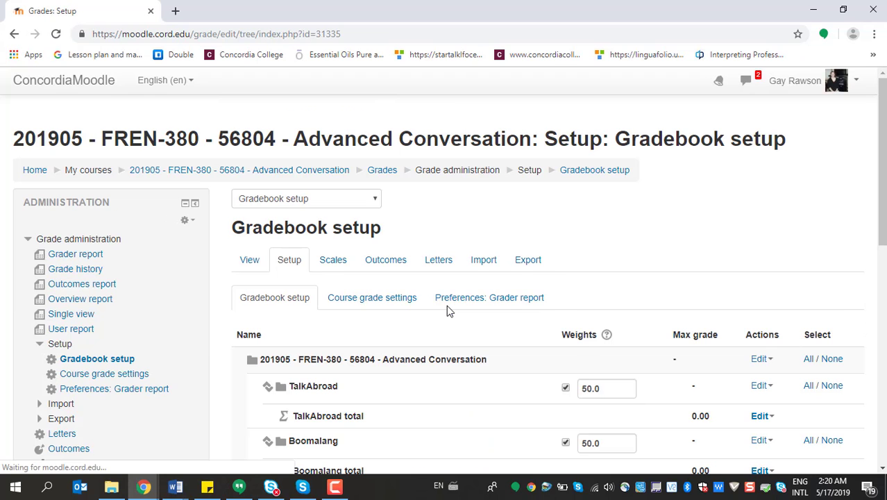
{"action": "scroll", "coordinate": [510, 216], "scroll_direction": "down", "scroll_amount": 3}
{"action": "scroll", "coordinate": [510, 216], "scroll_direction": "down", "scroll_amount": 2}
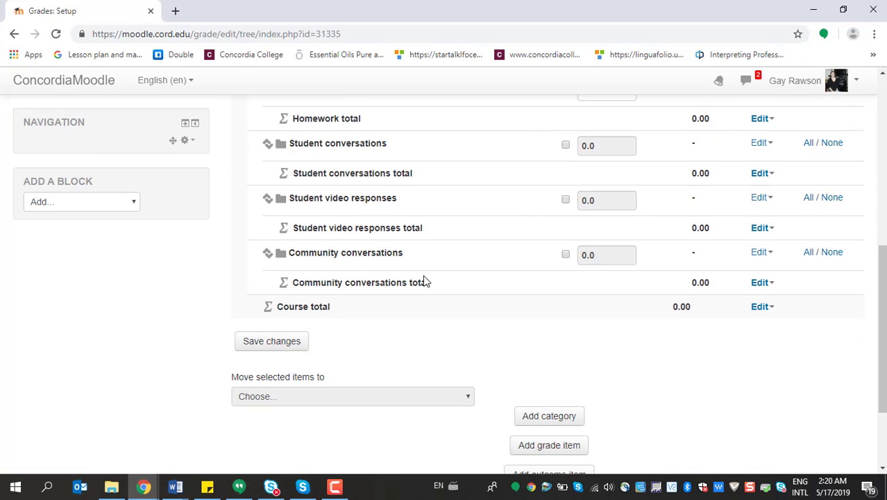
{"action": "left_click", "coordinate": [288, 341]}
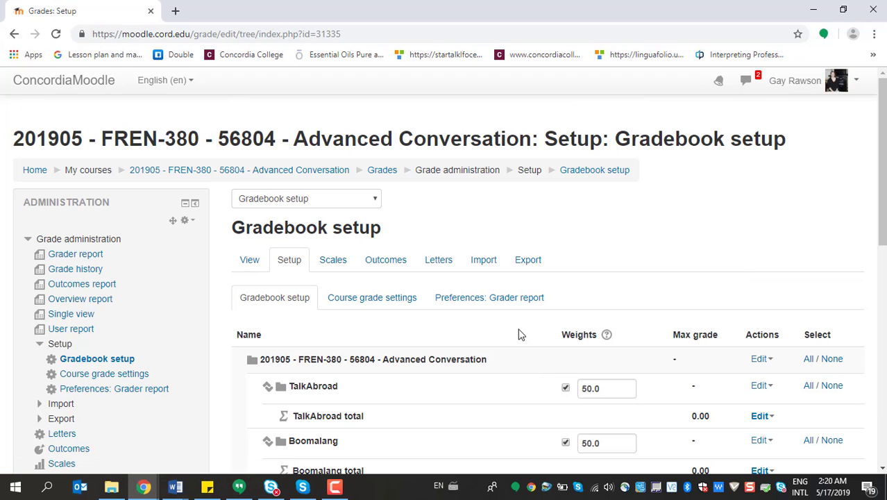
Add a grade category named Final OPI with Natural aggregation and save it
{"action": "scroll", "coordinate": [481, 294], "scroll_direction": "down", "scroll_amount": 6}
{"action": "scroll", "coordinate": [506, 300], "scroll_direction": "down", "scroll_amount": 1}
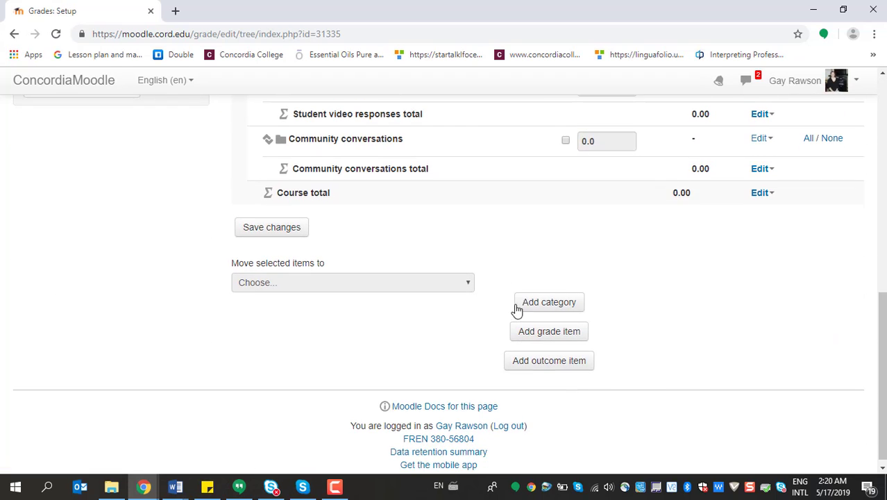
{"action": "left_click", "coordinate": [531, 302]}
{"action": "left_click", "coordinate": [454, 251]}
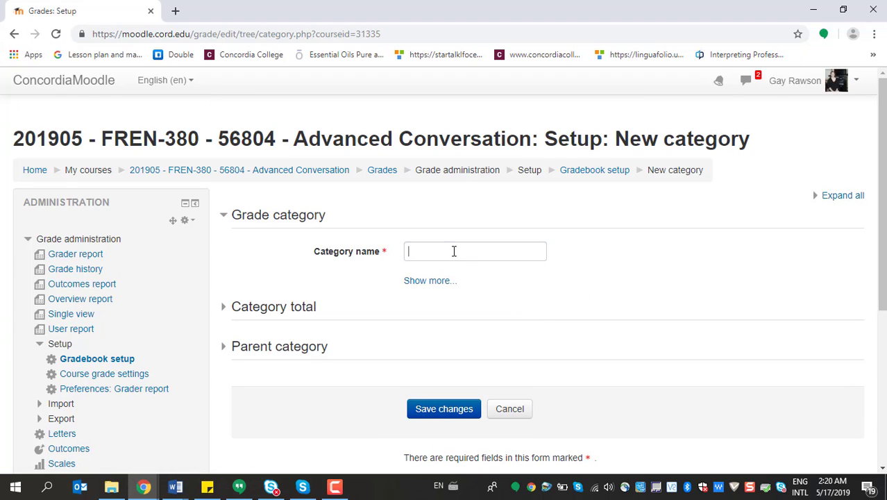
{"action": "type", "text": "Fina"}
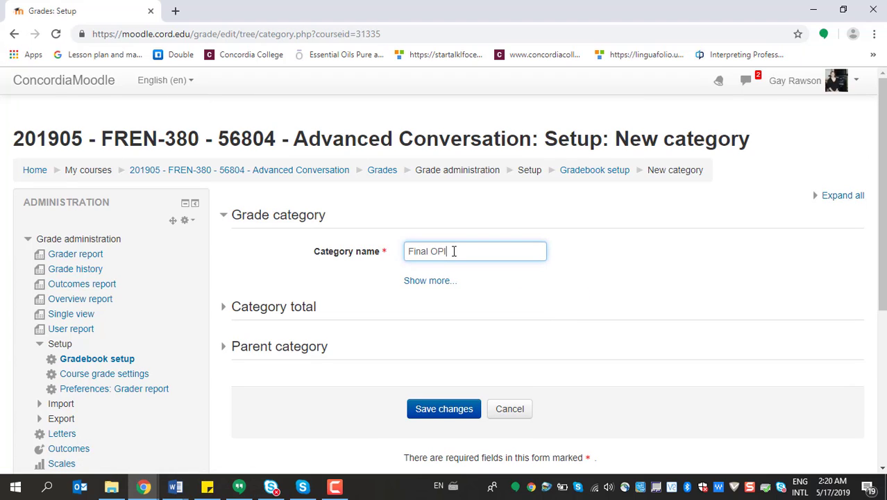
{"action": "type", "text": "l OPI"}
{"action": "left_click", "coordinate": [440, 280]}
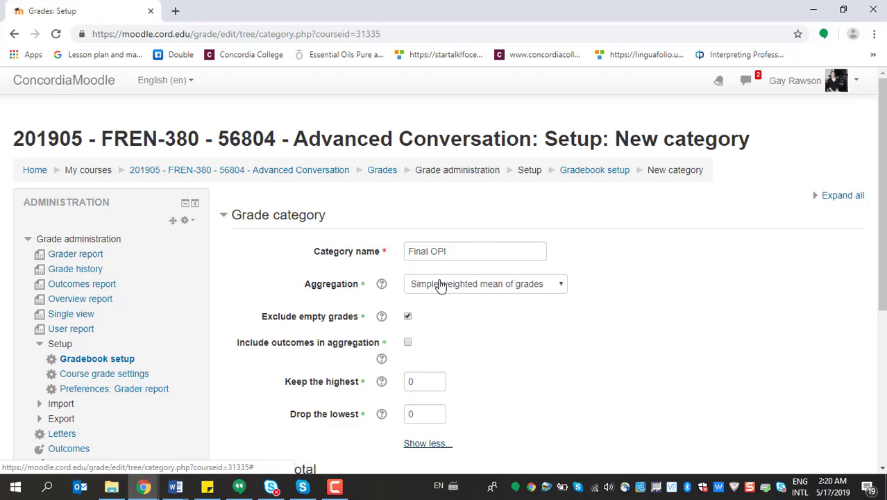
{"action": "left_click", "coordinate": [550, 287]}
{"action": "left_click", "coordinate": [453, 392]}
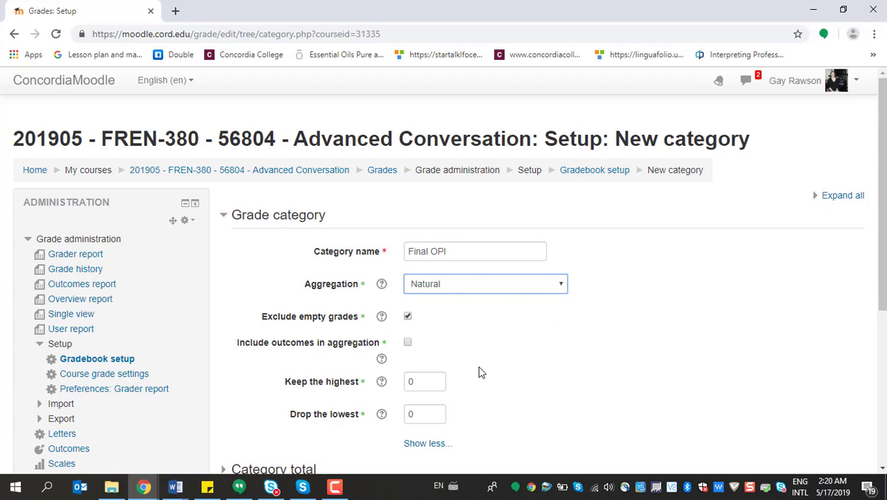
{"action": "scroll", "coordinate": [479, 371], "scroll_direction": "down", "scroll_amount": 3}
{"action": "left_click", "coordinate": [472, 367]}
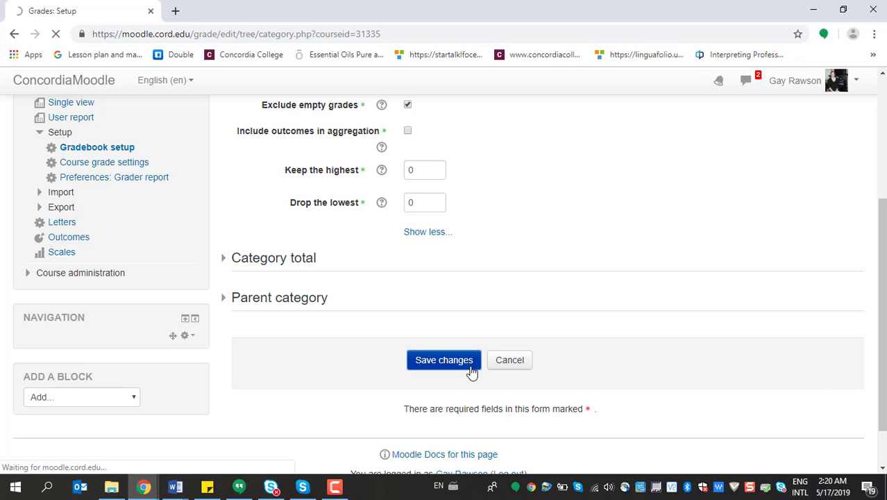
Start a new grade item named Final OPI, expand its additional settings and choose Value as the grade type
{"action": "scroll", "coordinate": [395, 285], "scroll_direction": "down", "scroll_amount": 3}
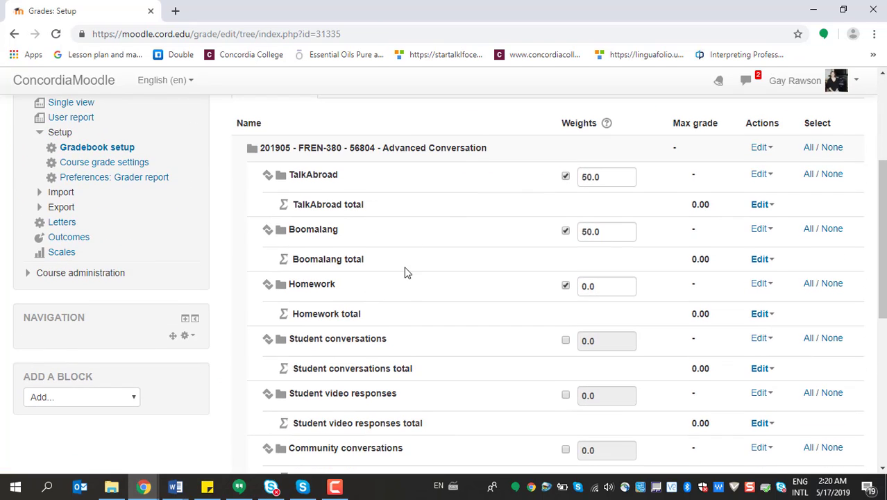
{"action": "scroll", "coordinate": [406, 272], "scroll_direction": "down", "scroll_amount": 3}
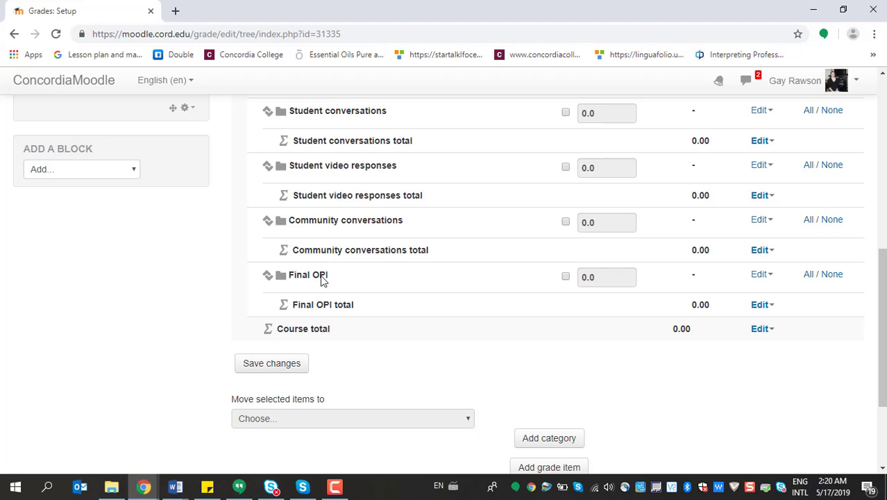
{"action": "scroll", "coordinate": [431, 330], "scroll_direction": "down", "scroll_amount": 2}
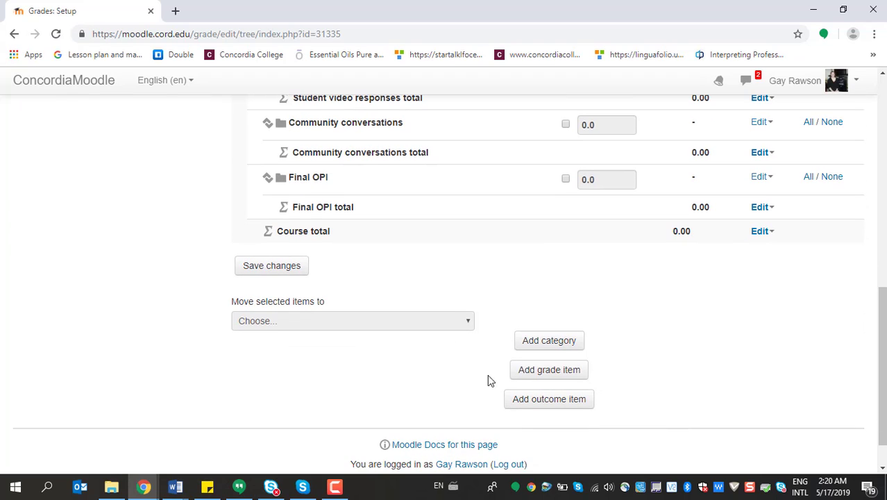
{"action": "left_click", "coordinate": [534, 372]}
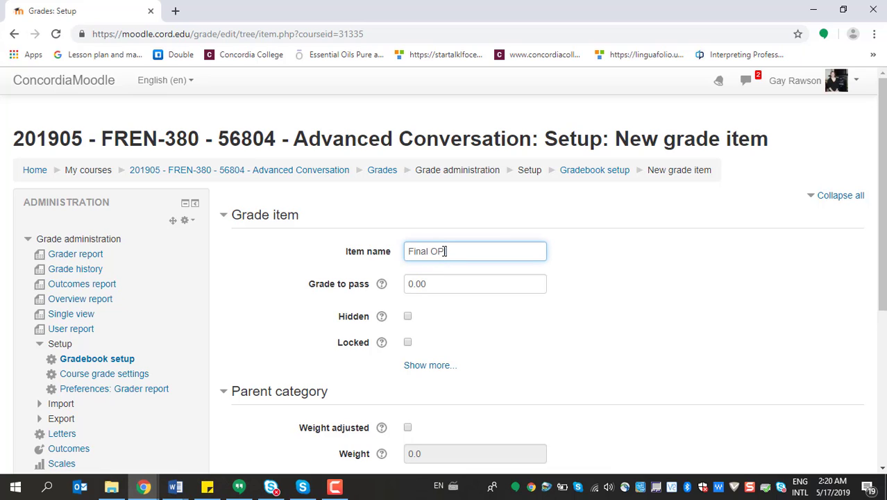
{"action": "type", "text": "Final OPI"}
{"action": "scroll", "coordinate": [550, 249], "scroll_direction": "down", "scroll_amount": 2}
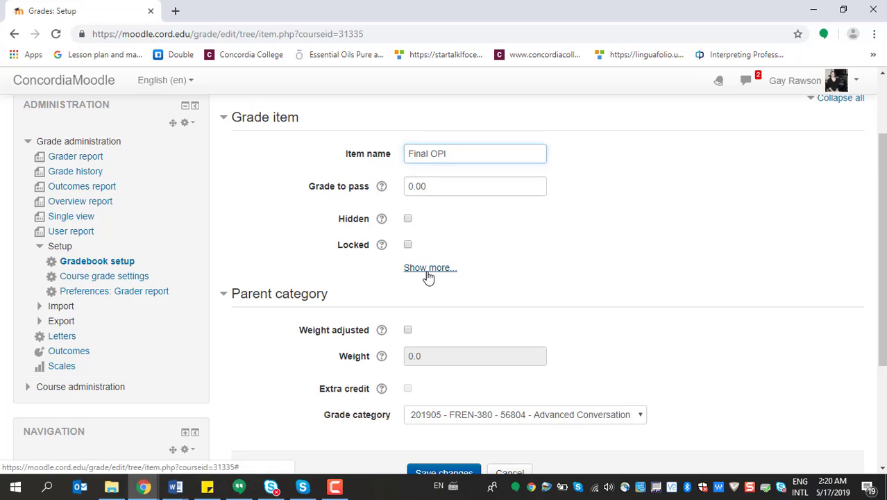
{"action": "left_click", "coordinate": [429, 268]}
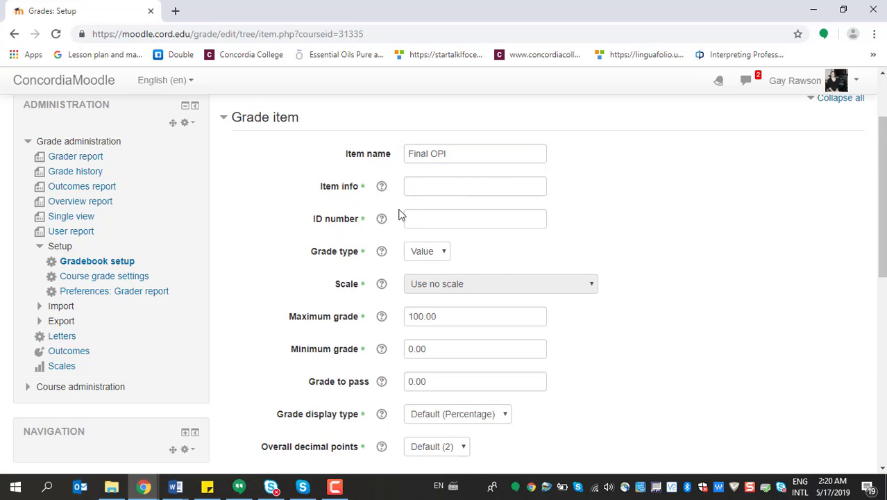
{"action": "left_click", "coordinate": [443, 258]}
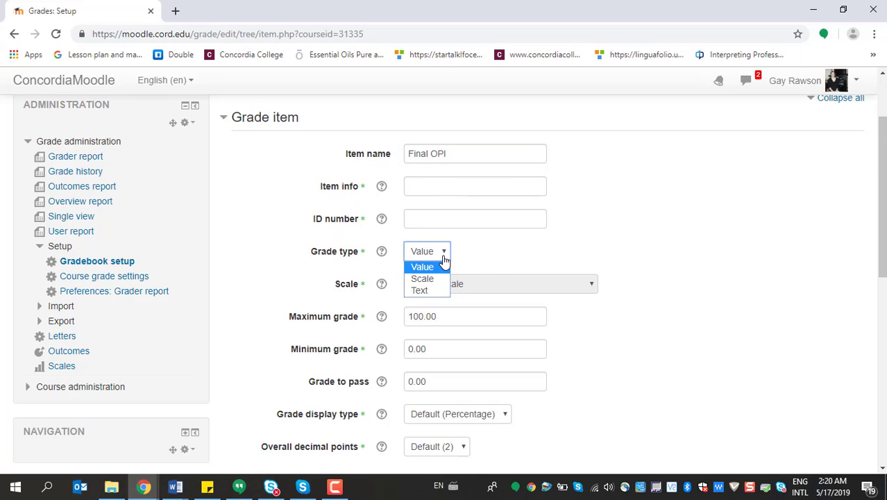
{"action": "left_click", "coordinate": [438, 267]}
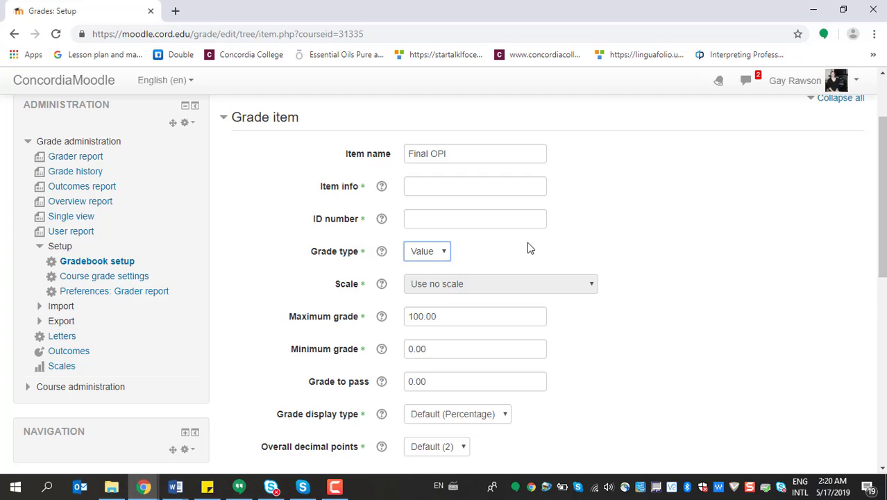
Review the Final OPI item's remaining grade and parent category settings, highlight the Extra credit help explanation and close the help
{"action": "scroll", "coordinate": [687, 262], "scroll_direction": "down", "scroll_amount": 2}
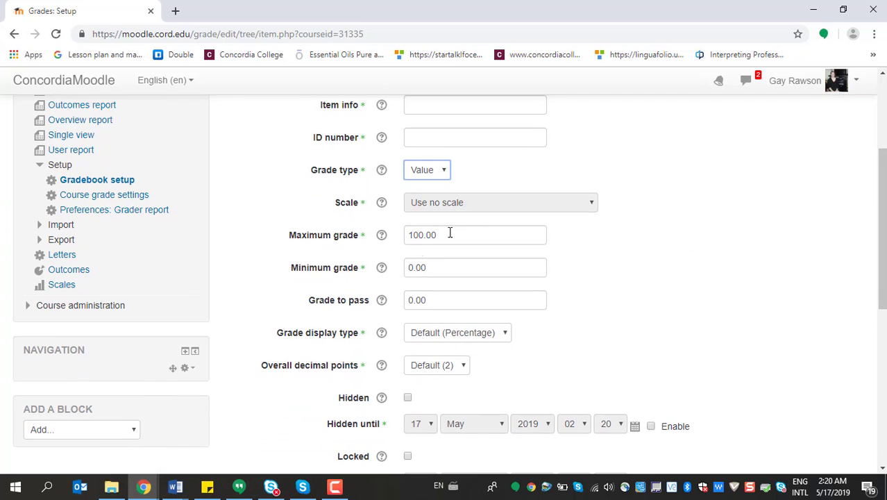
{"action": "scroll", "coordinate": [450, 267], "scroll_direction": "down", "scroll_amount": 2}
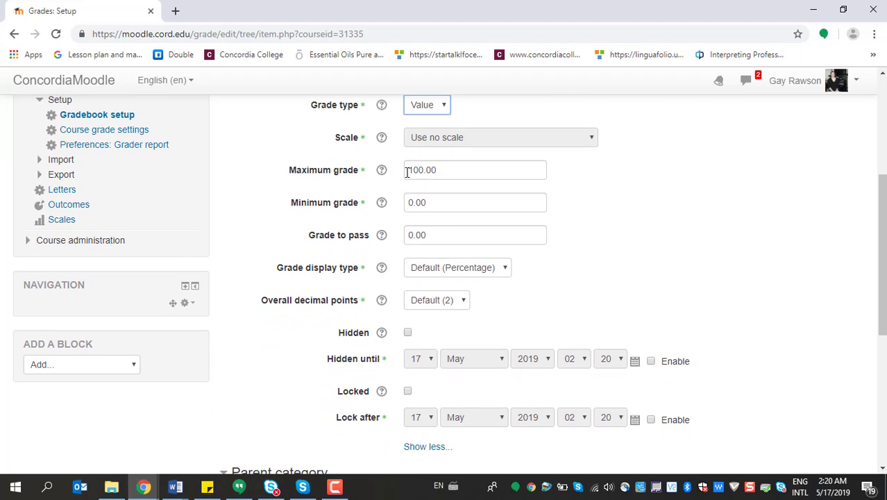
{"action": "scroll", "coordinate": [432, 162], "scroll_direction": "down", "scroll_amount": 4}
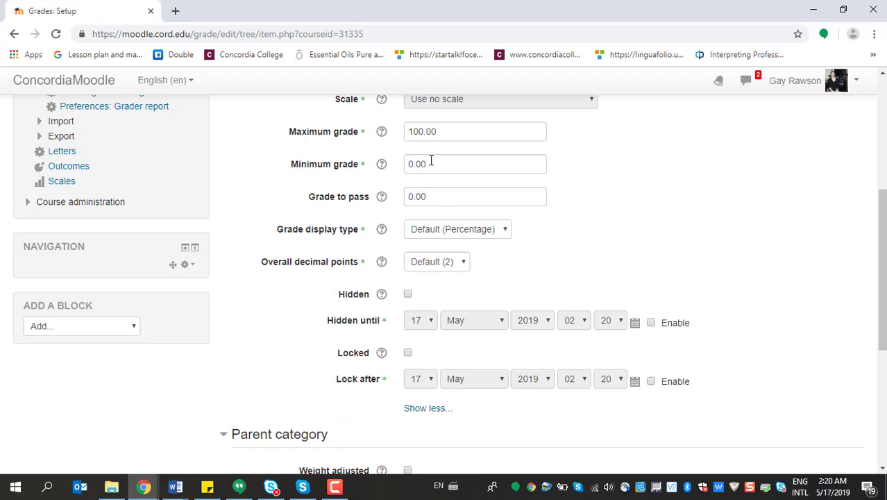
{"action": "scroll", "coordinate": [542, 283], "scroll_direction": "down", "scroll_amount": 2}
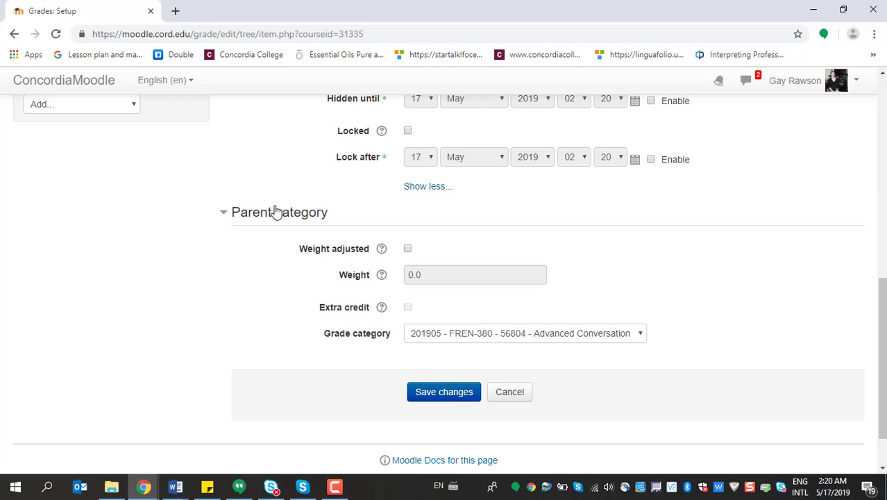
{"action": "left_click", "coordinate": [382, 309]}
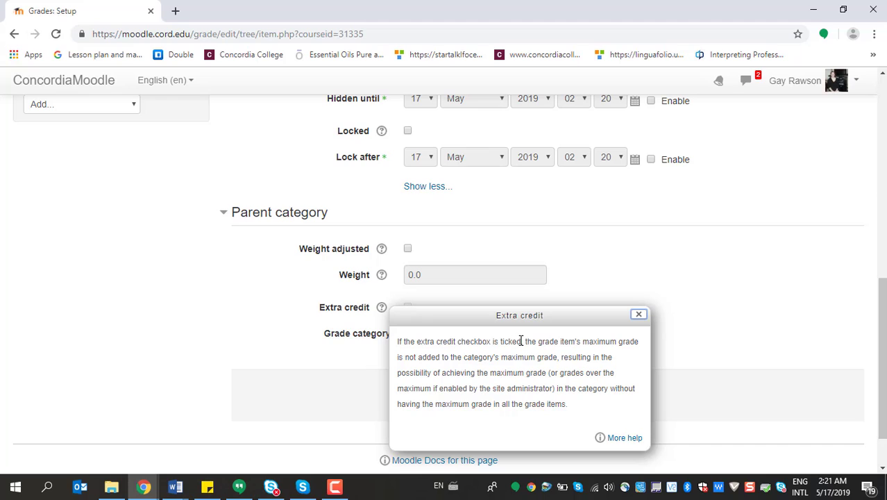
{"action": "left_click_drag", "start_coordinate": [521, 340], "coordinate": [563, 357]}
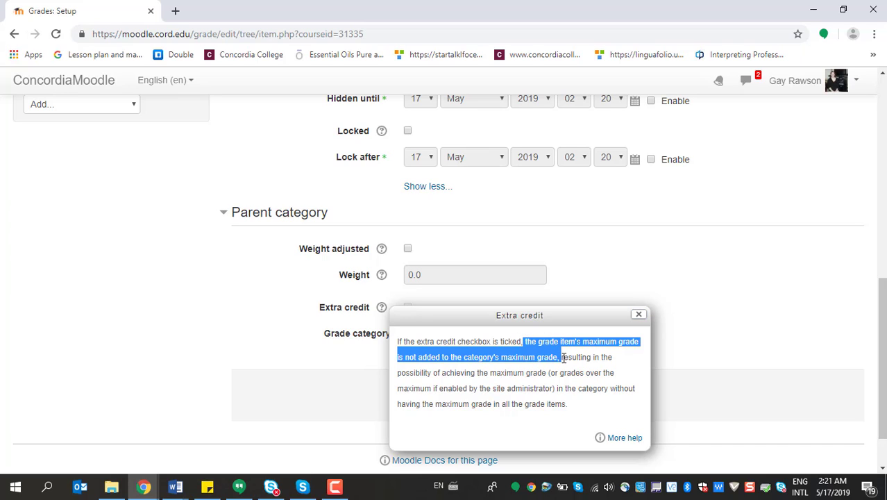
{"action": "left_click_drag", "start_coordinate": [563, 359], "coordinate": [593, 406]}
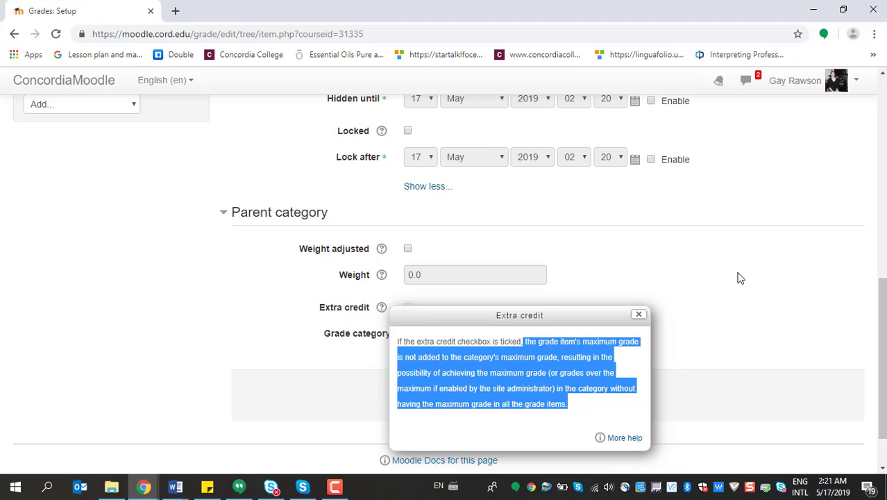
{"action": "left_click", "coordinate": [639, 314]}
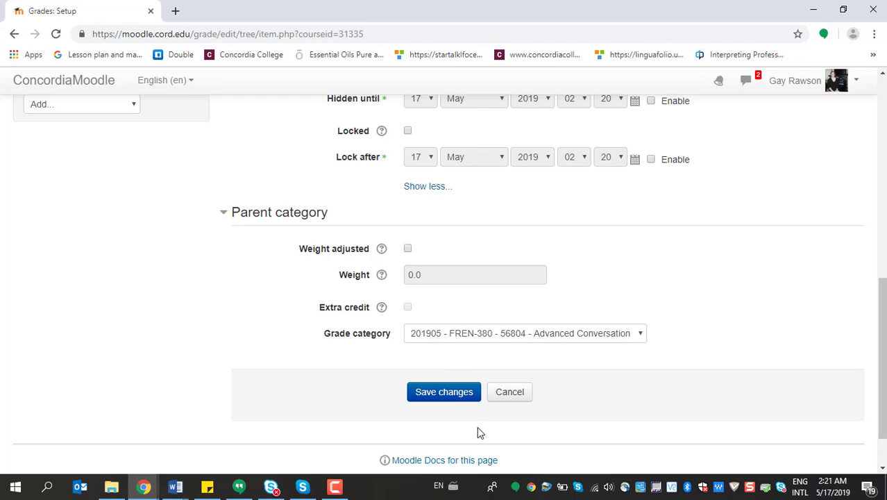
Save the Final OPI grade item and move it into the Final OPI category
{"action": "left_click", "coordinate": [457, 395]}
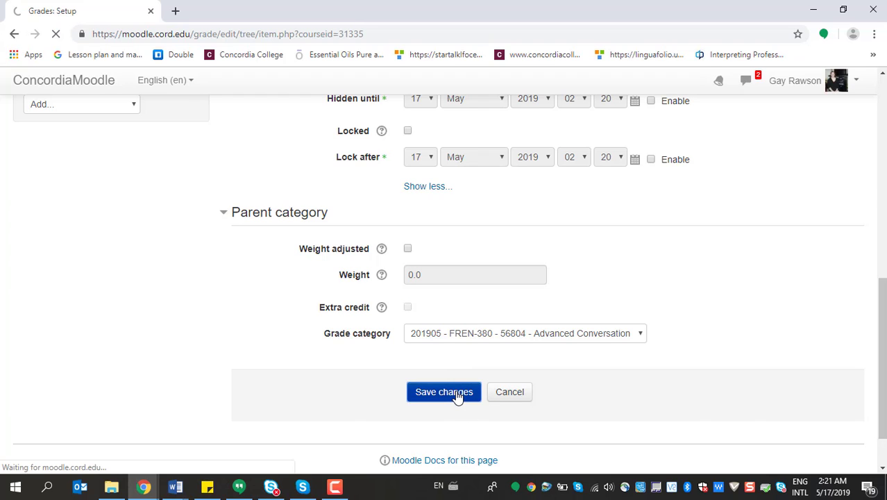
{"action": "scroll", "coordinate": [456, 396], "scroll_direction": "down", "scroll_amount": 4}
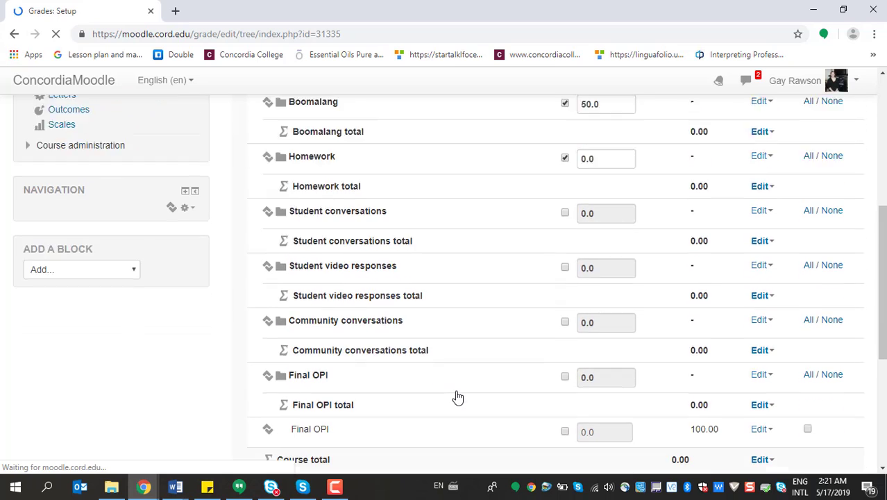
{"action": "scroll", "coordinate": [457, 397], "scroll_direction": "down", "scroll_amount": 1}
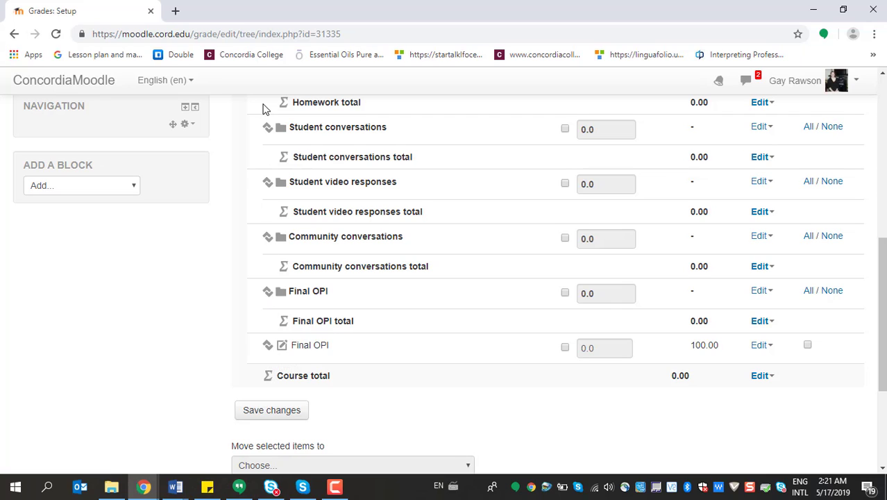
{"action": "left_click", "coordinate": [268, 347]}
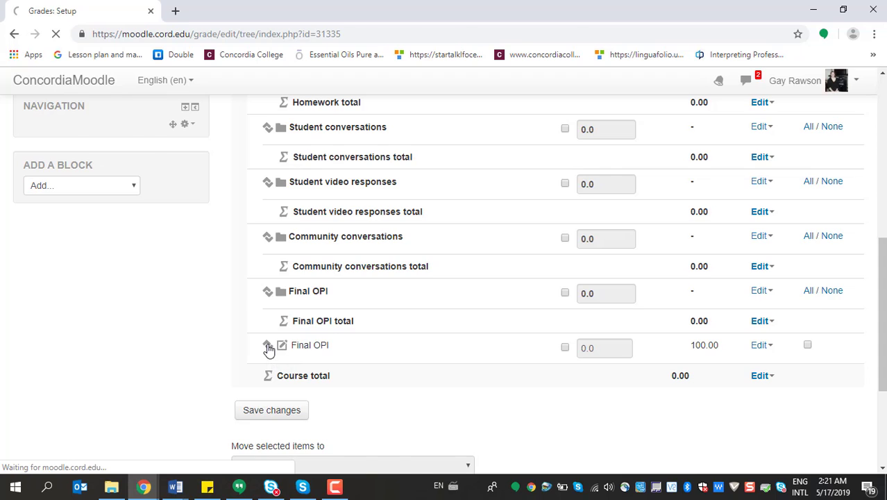
{"action": "scroll", "coordinate": [269, 347], "scroll_direction": "down", "scroll_amount": 6}
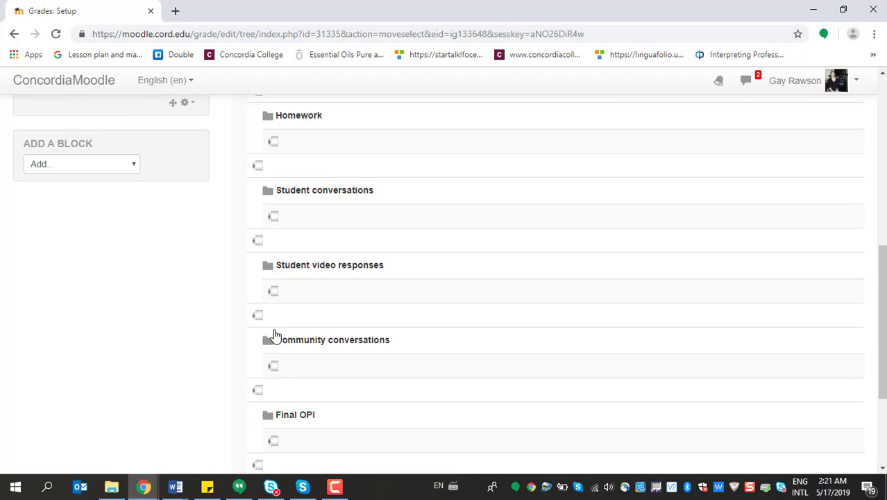
{"action": "scroll", "coordinate": [274, 335], "scroll_direction": "down", "scroll_amount": 3}
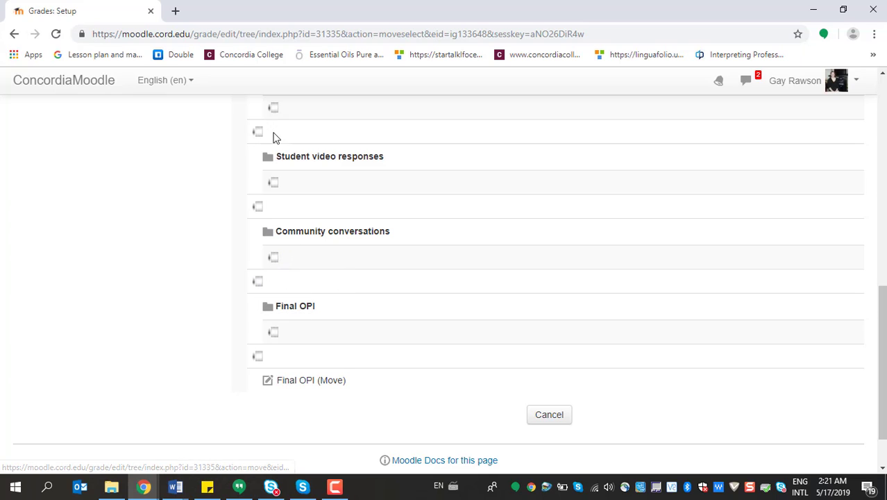
{"action": "left_click", "coordinate": [273, 333]}
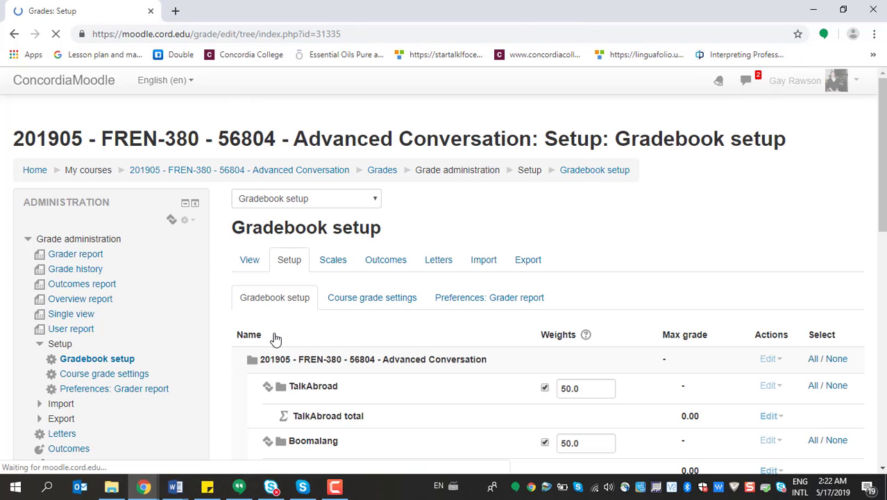
Set the weights of the TalkAbroad, Boomalang and Homework categories to 15.0 each
{"action": "scroll", "coordinate": [274, 338], "scroll_direction": "down", "scroll_amount": 8}
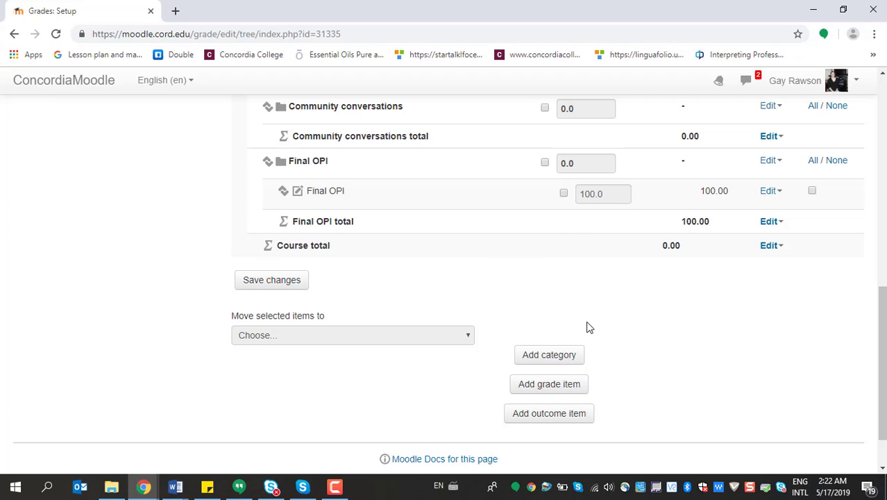
{"action": "scroll", "coordinate": [587, 319], "scroll_direction": "up", "scroll_amount": 2}
{"action": "scroll", "coordinate": [587, 319], "scroll_direction": "down", "scroll_amount": 1}
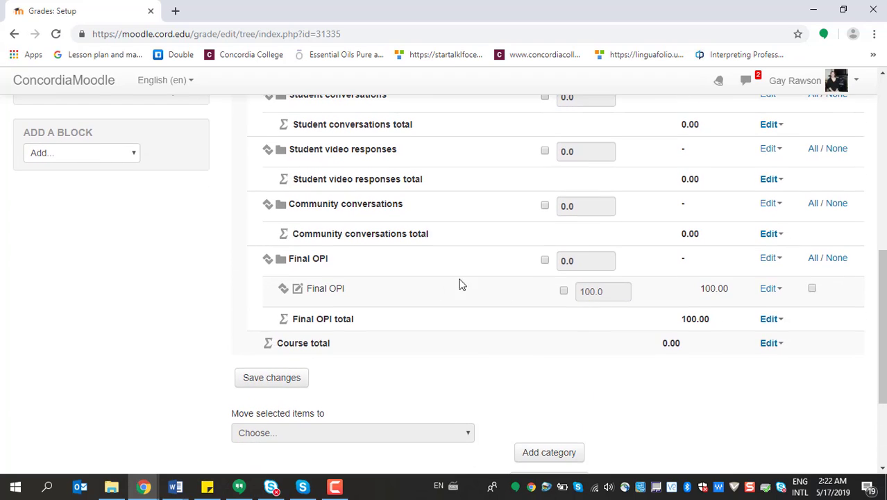
{"action": "scroll", "coordinate": [550, 261], "scroll_direction": "up", "scroll_amount": 5}
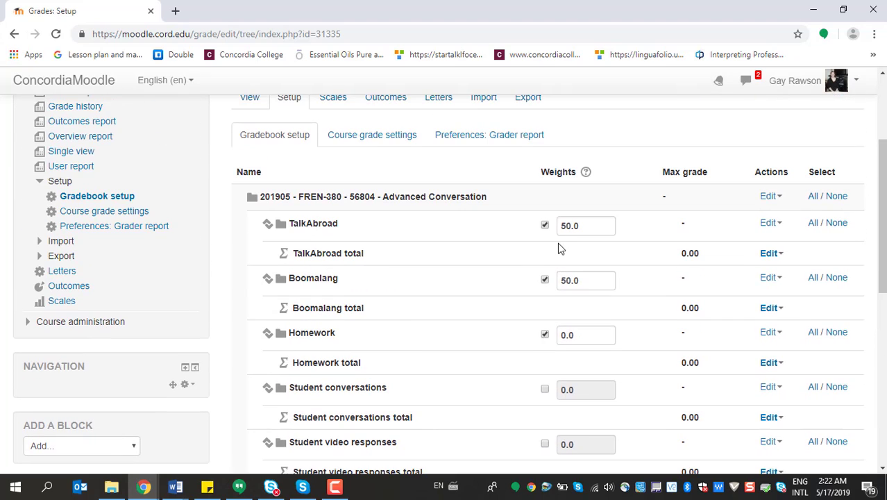
{"action": "left_click_drag", "start_coordinate": [571, 227], "coordinate": [560, 227]}
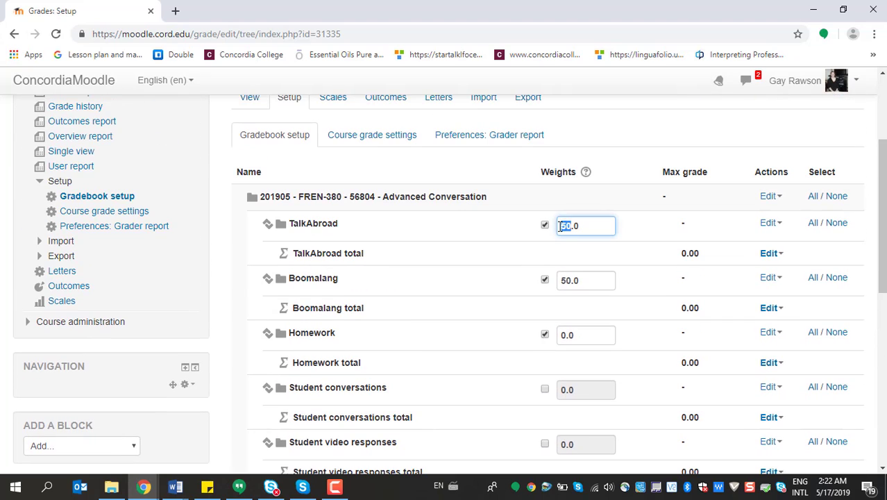
{"action": "type", "text": "15"}
{"action": "left_click_drag", "start_coordinate": [571, 281], "coordinate": [562, 281]}
{"action": "type", "text": "15"}
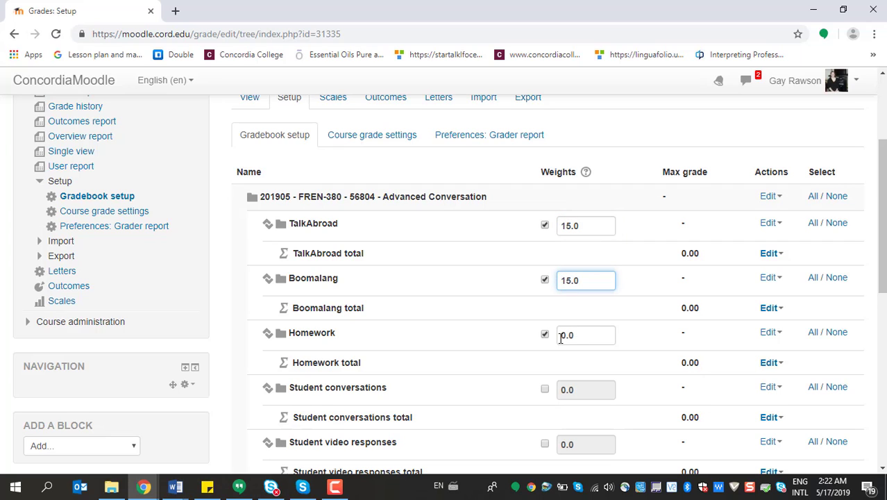
{"action": "left_click_drag", "start_coordinate": [560, 338], "coordinate": [566, 337]}
{"action": "type", "text": "15"}
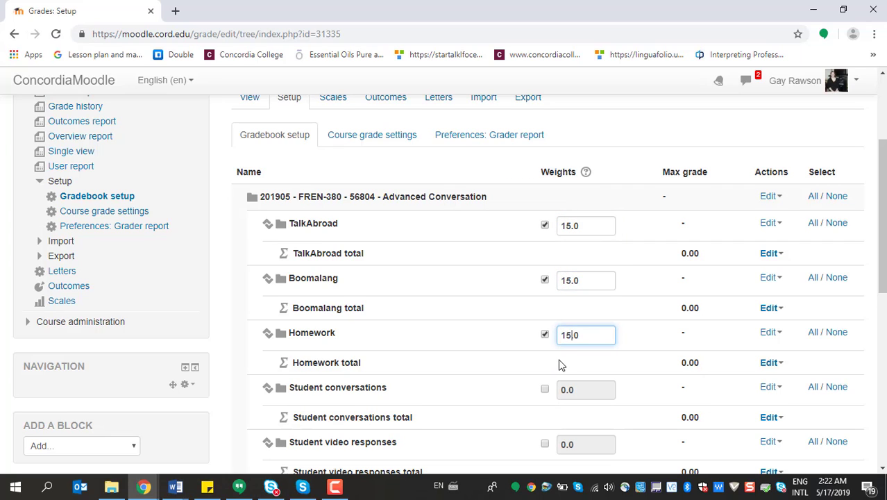
Enable custom weights for the Student conversations and Student video responses categories and set both to 15.0
{"action": "scroll", "coordinate": [561, 366], "scroll_direction": "down", "scroll_amount": 1}
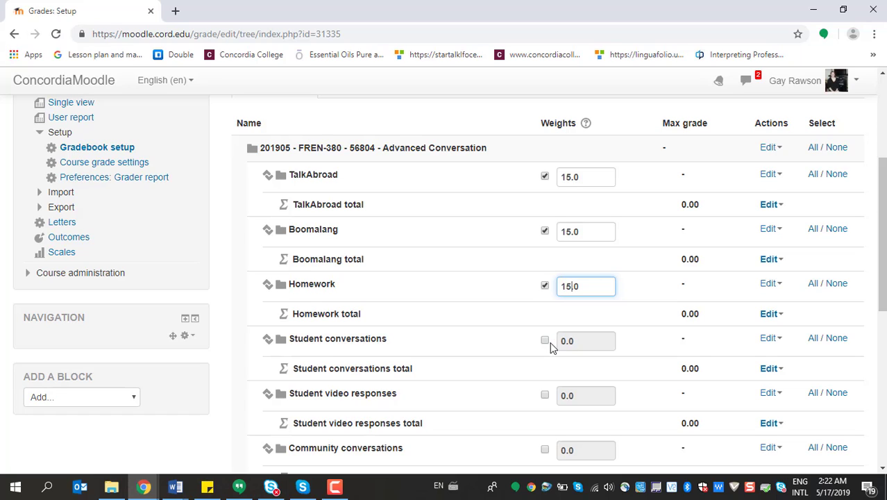
{"action": "left_click", "coordinate": [545, 341]}
{"action": "left_click", "coordinate": [545, 395]}
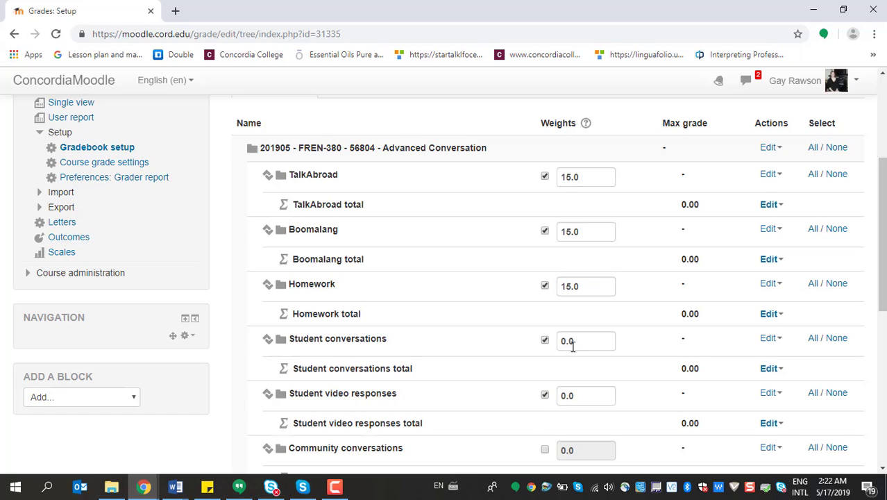
{"action": "left_click_drag", "start_coordinate": [567, 341], "coordinate": [561, 340]}
{"action": "type", "text": "15"}
{"action": "scroll", "coordinate": [585, 365], "scroll_direction": "down", "scroll_amount": 3}
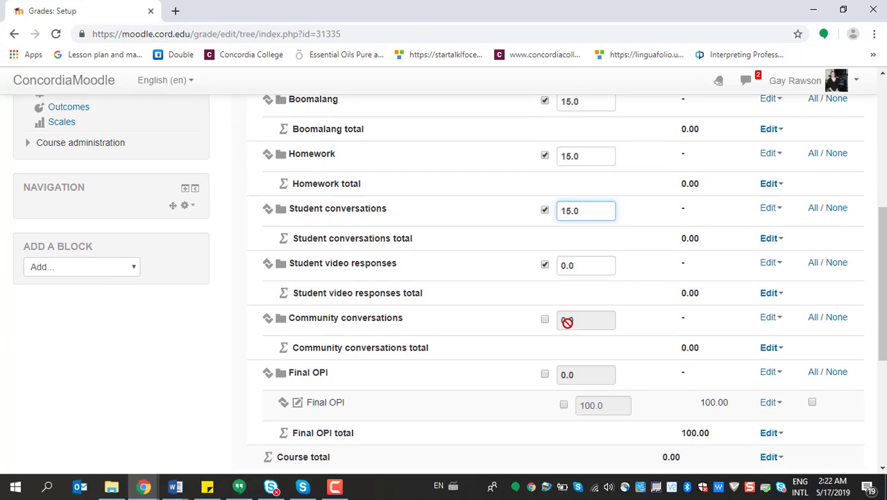
{"action": "left_click_drag", "start_coordinate": [566, 264], "coordinate": [562, 265]}
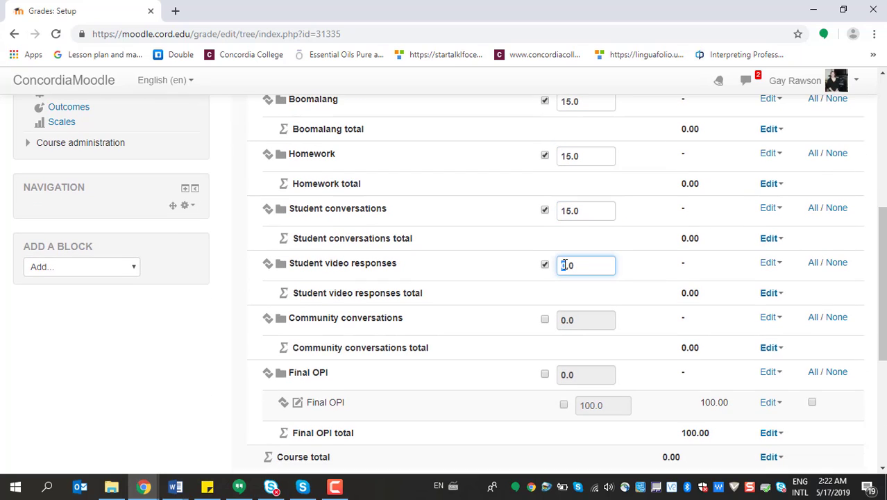
{"action": "type", "text": "15"}
Enable custom weights for the remaining two categories, setting Community conversations to 15.0 and Final OPI to 10.0
{"action": "left_click", "coordinate": [545, 320]}
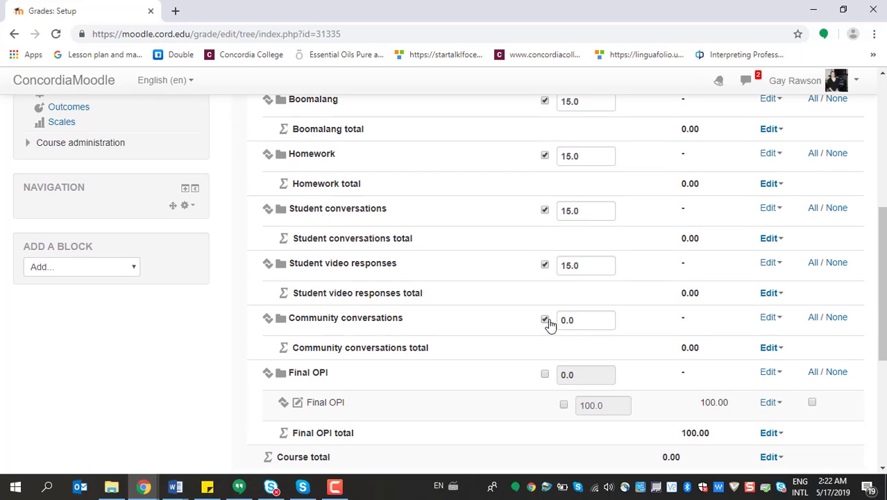
{"action": "left_click_drag", "start_coordinate": [563, 319], "coordinate": [567, 319]}
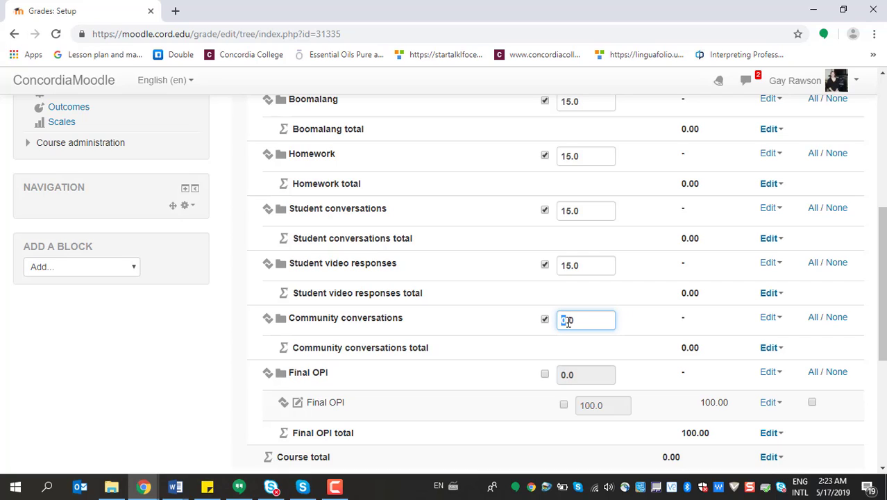
{"action": "type", "text": "15"}
{"action": "left_click", "coordinate": [545, 374]}
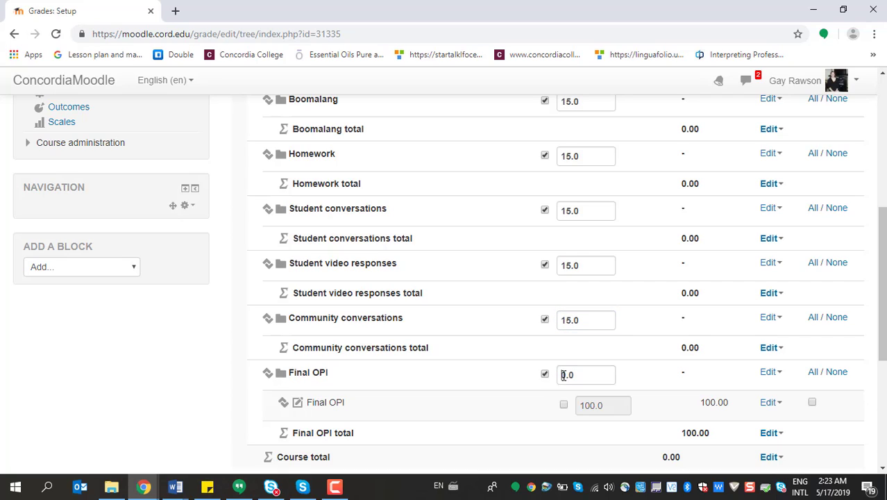
{"action": "left_click_drag", "start_coordinate": [563, 374], "coordinate": [567, 375]}
{"action": "type", "text": "15.0"}
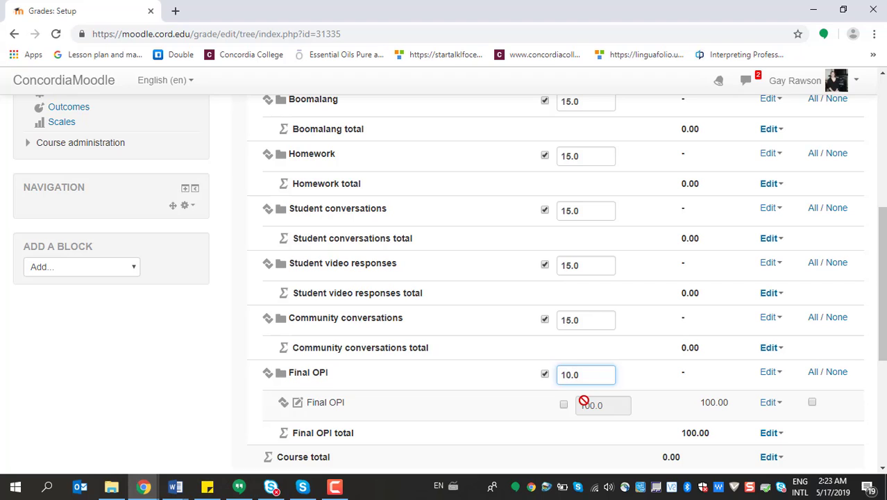
Check the weights entered for all categories from TalkAbroad to Final OPI and save the gradebook changes
{"action": "scroll", "coordinate": [584, 368], "scroll_direction": "up", "scroll_amount": 2}
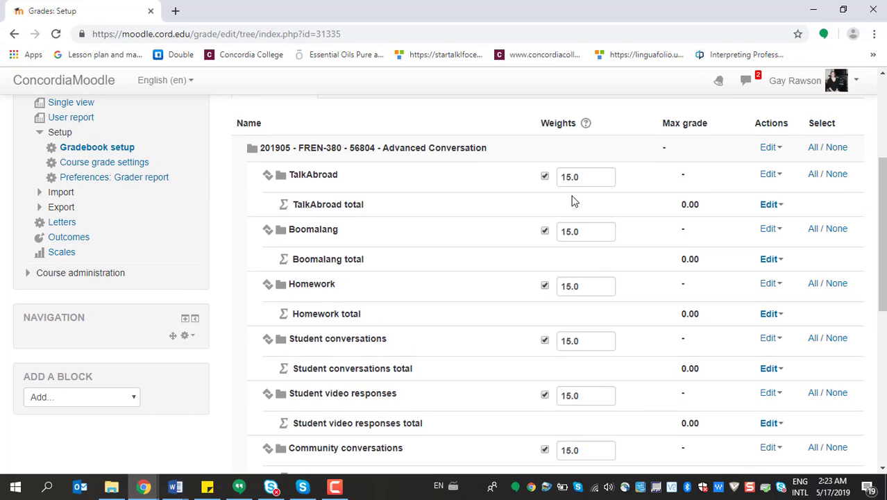
{"action": "scroll", "coordinate": [573, 201], "scroll_direction": "down", "scroll_amount": 1}
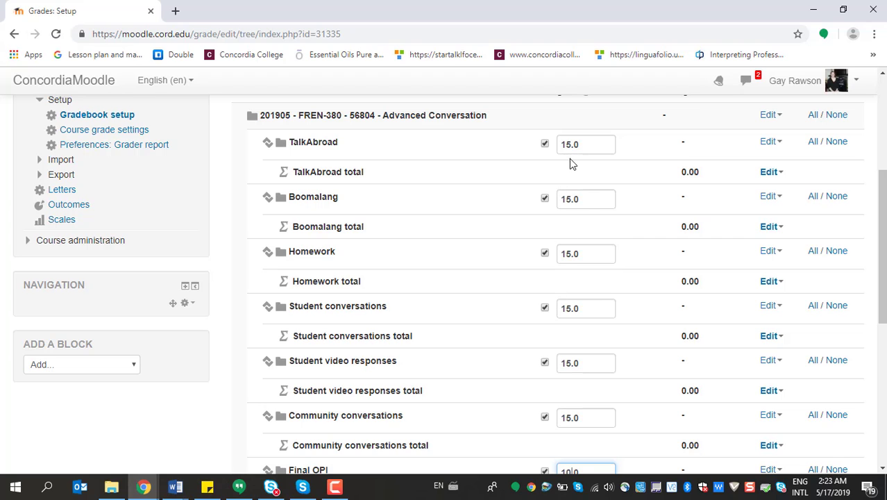
{"action": "scroll", "coordinate": [571, 307], "scroll_direction": "down", "scroll_amount": 3}
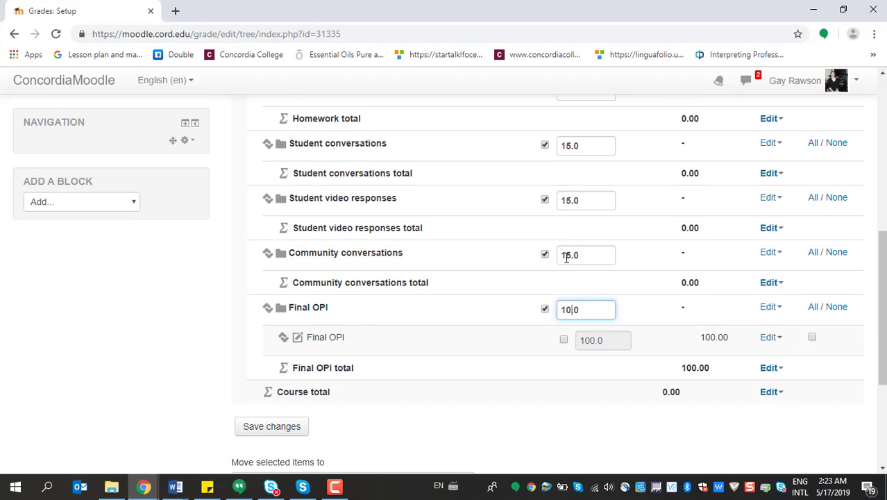
{"action": "scroll", "coordinate": [564, 364], "scroll_direction": "down", "scroll_amount": 1}
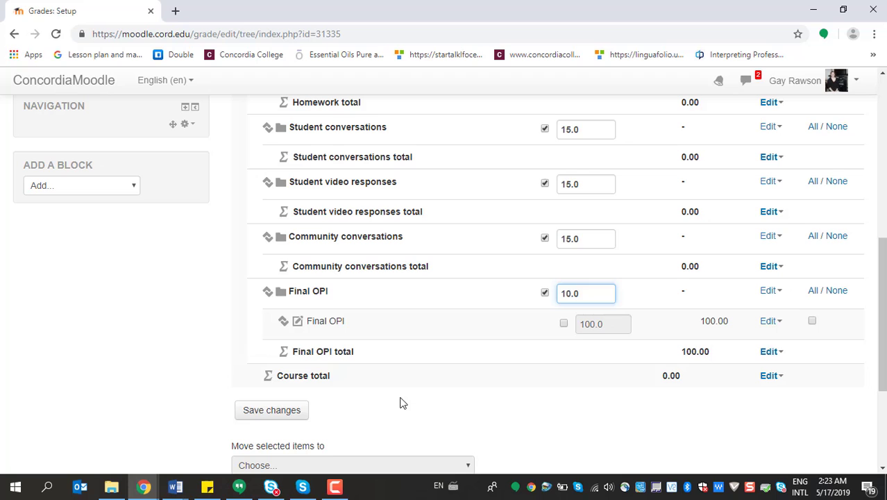
{"action": "left_click", "coordinate": [258, 418]}
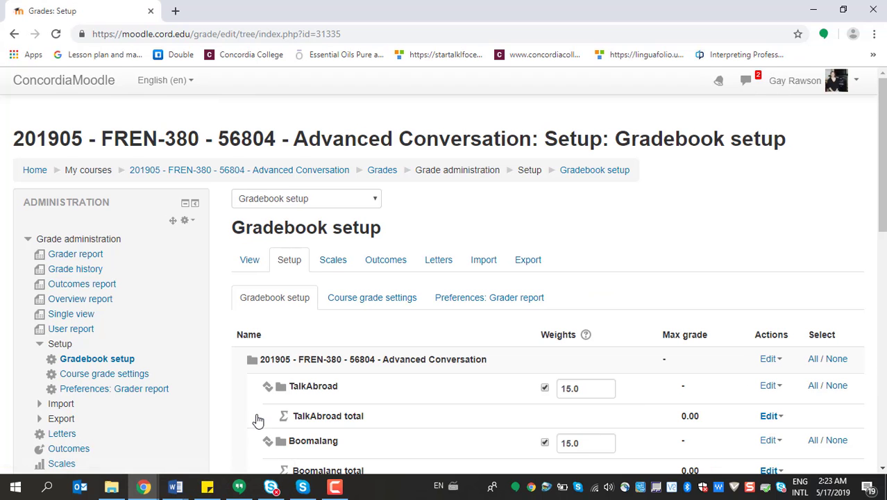
Review the saved category weights and totals down to the course total and save the gradebook setup again
{"action": "scroll", "coordinate": [450, 227], "scroll_direction": "down", "scroll_amount": 4}
{"action": "scroll", "coordinate": [455, 209], "scroll_direction": "up", "scroll_amount": 3}
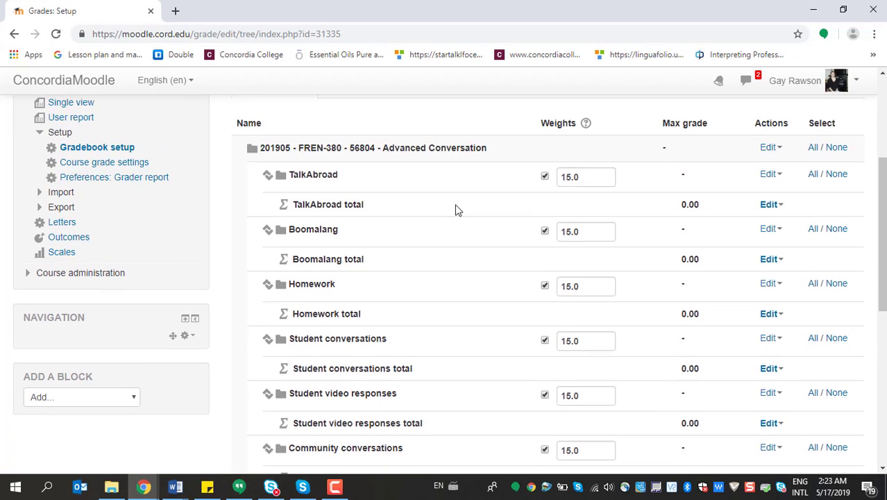
{"action": "scroll", "coordinate": [416, 218], "scroll_direction": "down", "scroll_amount": 2}
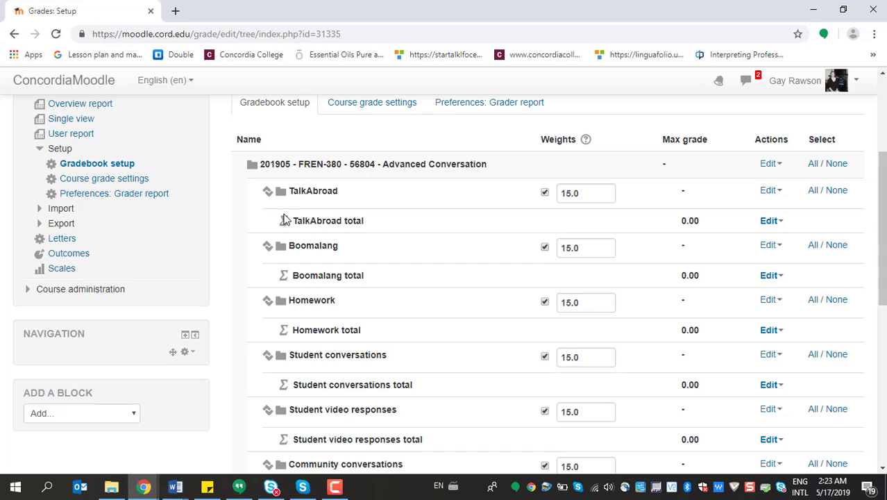
{"action": "left_click_drag", "start_coordinate": [270, 224], "coordinate": [288, 229]}
{"action": "left_click", "coordinate": [271, 228]}
{"action": "scroll", "coordinate": [573, 201], "scroll_direction": "down", "scroll_amount": 4}
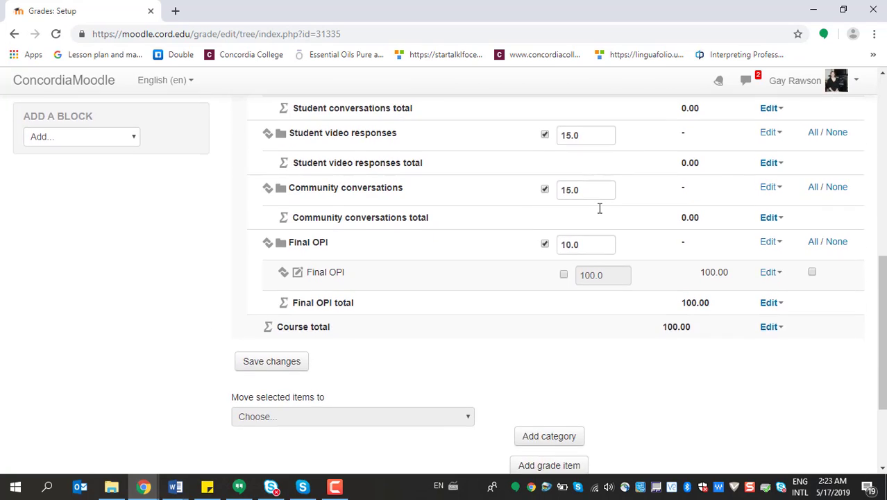
{"action": "scroll", "coordinate": [598, 208], "scroll_direction": "down", "scroll_amount": 2}
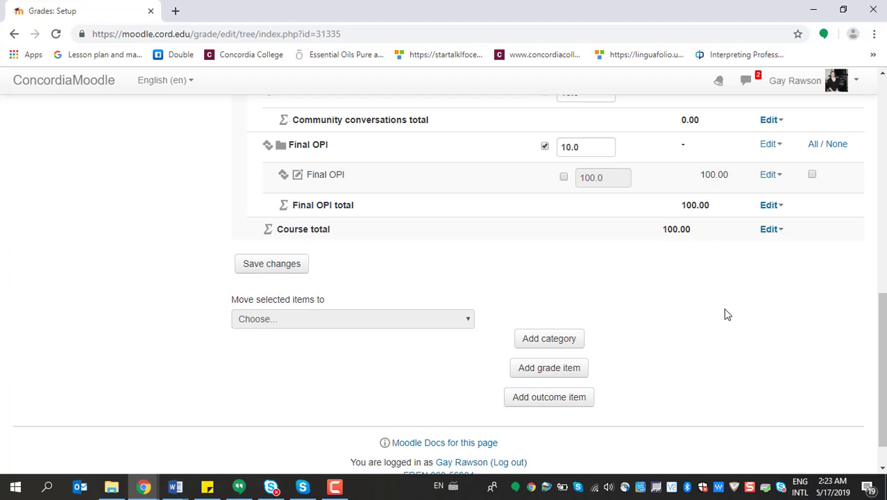
{"action": "left_click", "coordinate": [272, 275]}
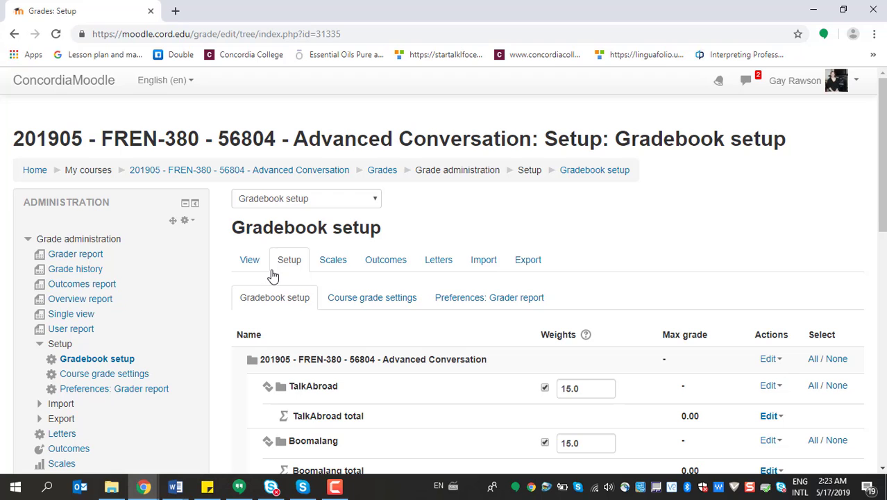
Examine the finished gradebook setup, including each category's weight, the Final OPI item, the course total and the options for adding items
{"action": "scroll", "coordinate": [679, 222], "scroll_direction": "down", "scroll_amount": 2}
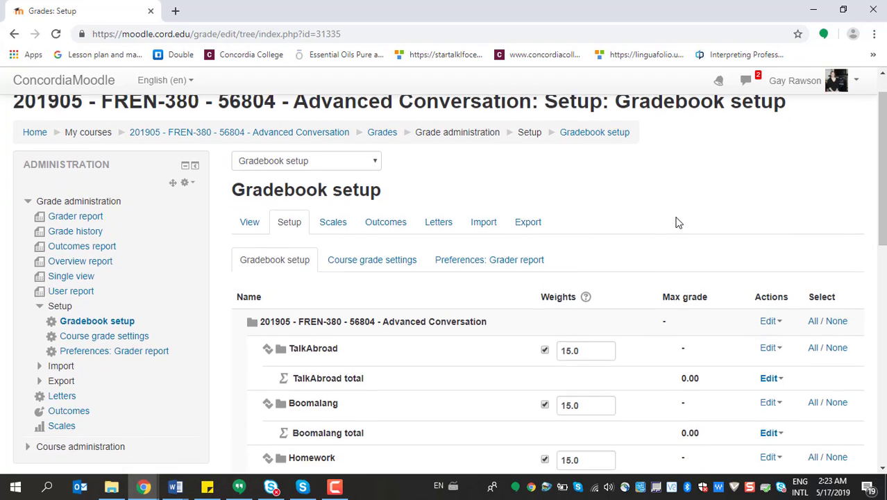
{"action": "scroll", "coordinate": [679, 222], "scroll_direction": "down", "scroll_amount": 3}
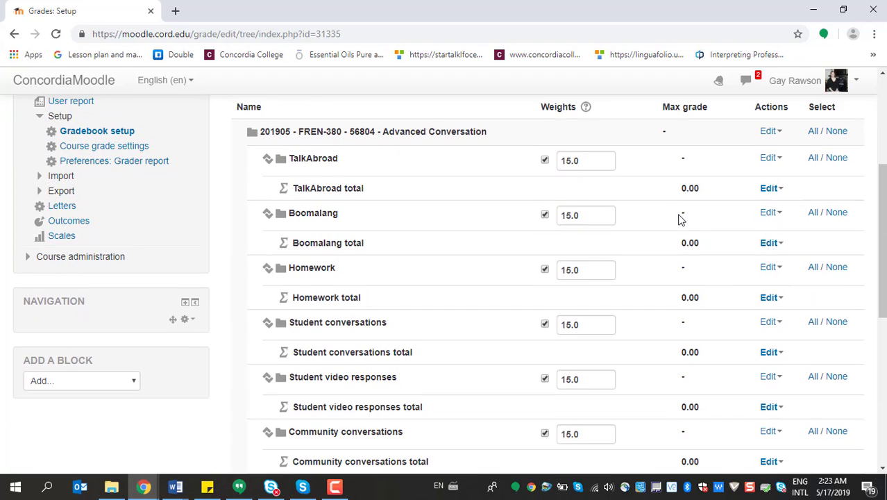
{"action": "scroll", "coordinate": [679, 219], "scroll_direction": "down", "scroll_amount": 1}
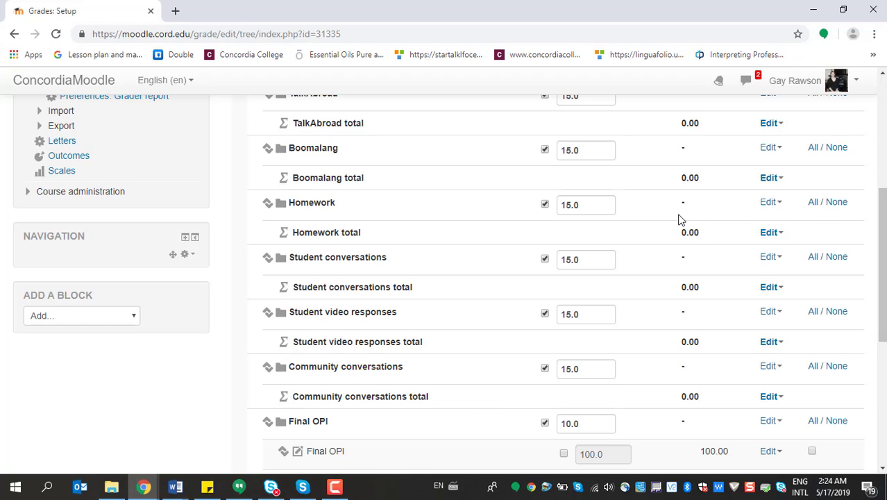
{"action": "scroll", "coordinate": [679, 220], "scroll_direction": "up", "scroll_amount": 4}
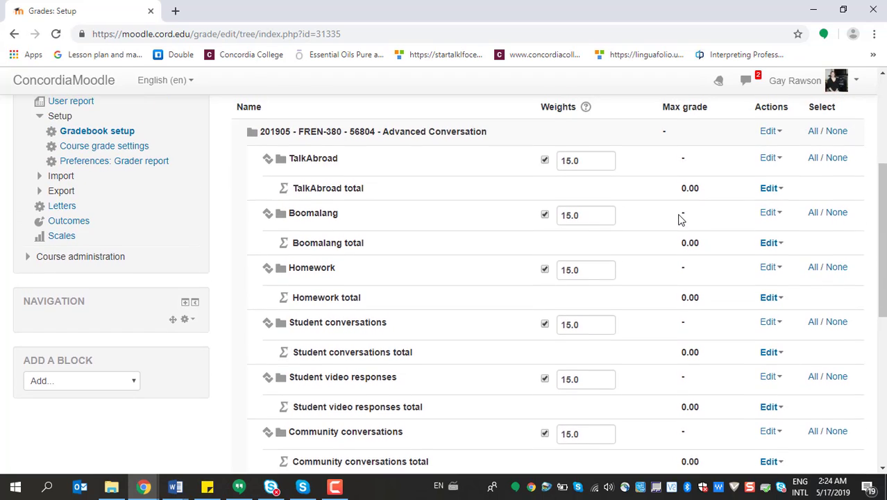
{"action": "scroll", "coordinate": [680, 219], "scroll_direction": "up", "scroll_amount": 1}
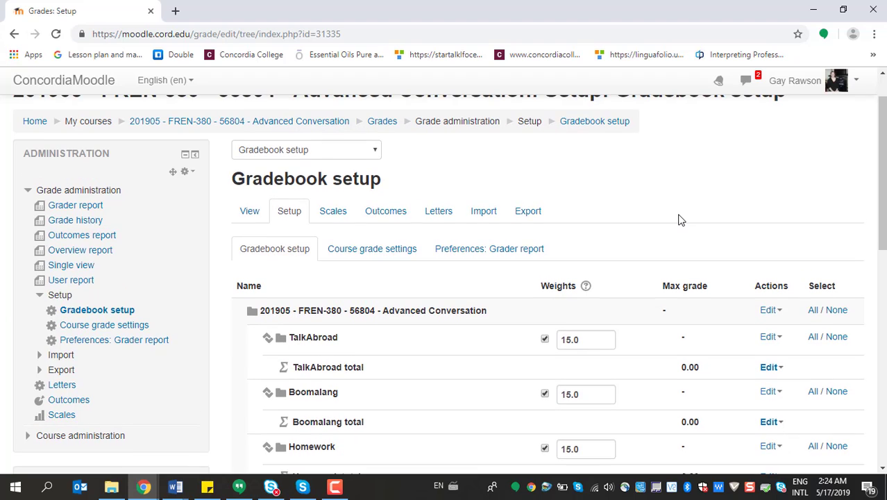
{"action": "scroll", "coordinate": [679, 220], "scroll_direction": "down", "scroll_amount": 3}
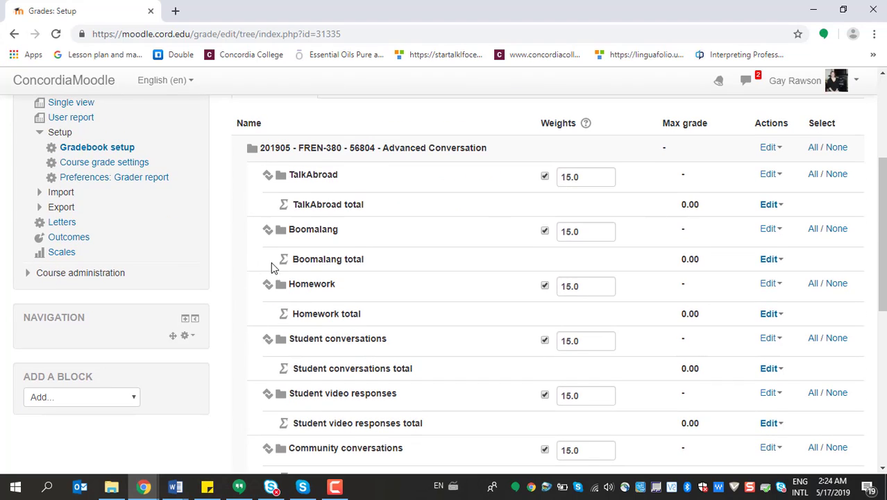
{"action": "scroll", "coordinate": [399, 406], "scroll_direction": "down", "scroll_amount": 1}
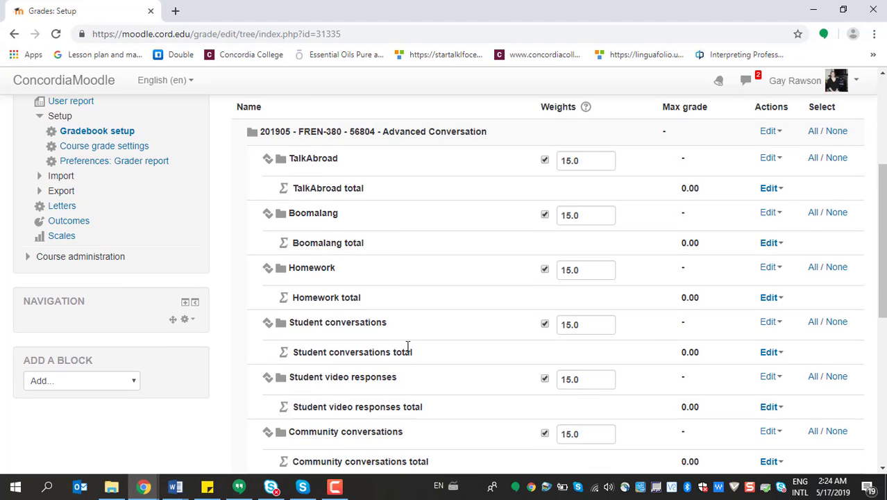
{"action": "scroll", "coordinate": [391, 211], "scroll_direction": "down", "scroll_amount": 6}
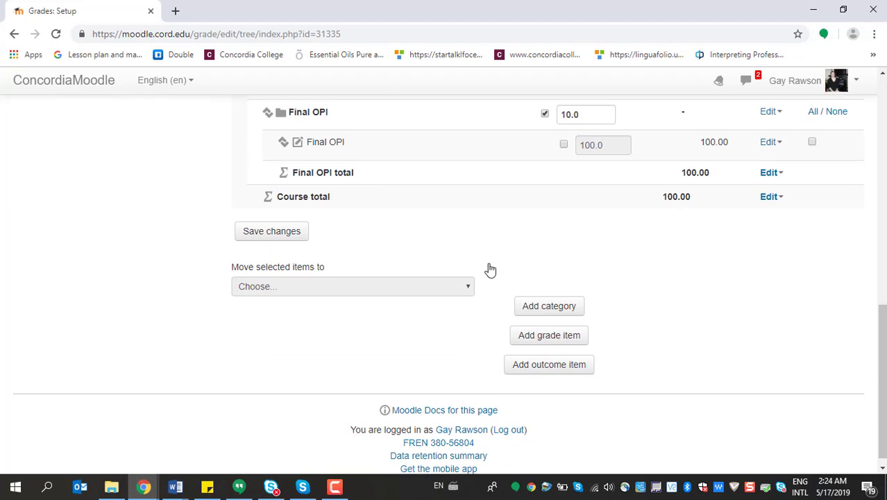
{"action": "scroll", "coordinate": [479, 276], "scroll_direction": "up", "scroll_amount": 10}
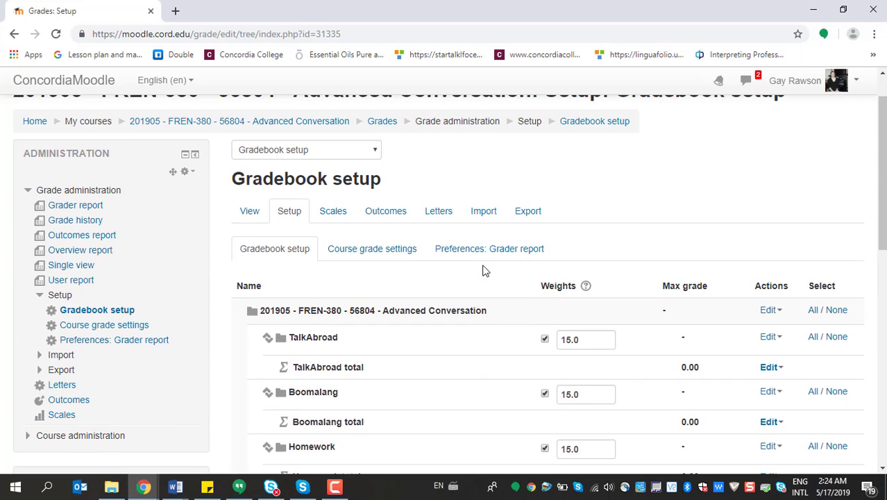
{"action": "scroll", "coordinate": [484, 271], "scroll_direction": "up", "scroll_amount": 1}
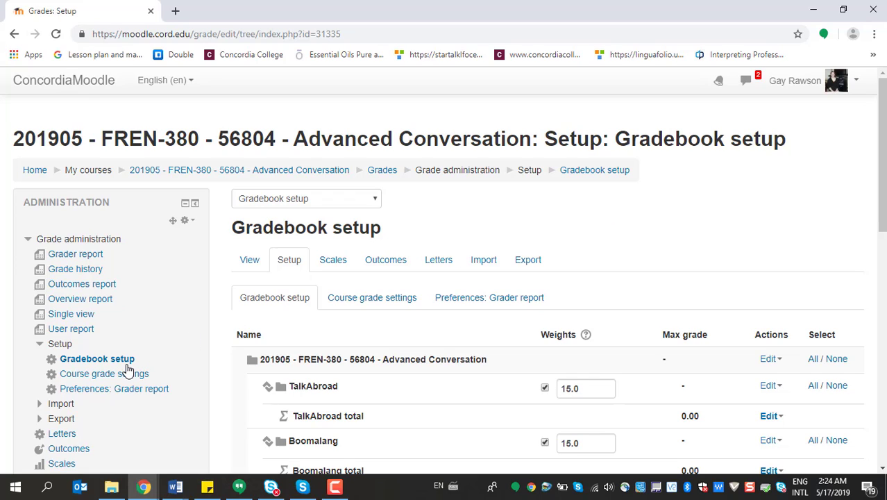
{"action": "mouse_move", "coordinate": [334, 486]}
{"action": "scroll", "coordinate": [645, 202], "scroll_direction": "down", "scroll_amount": 5}
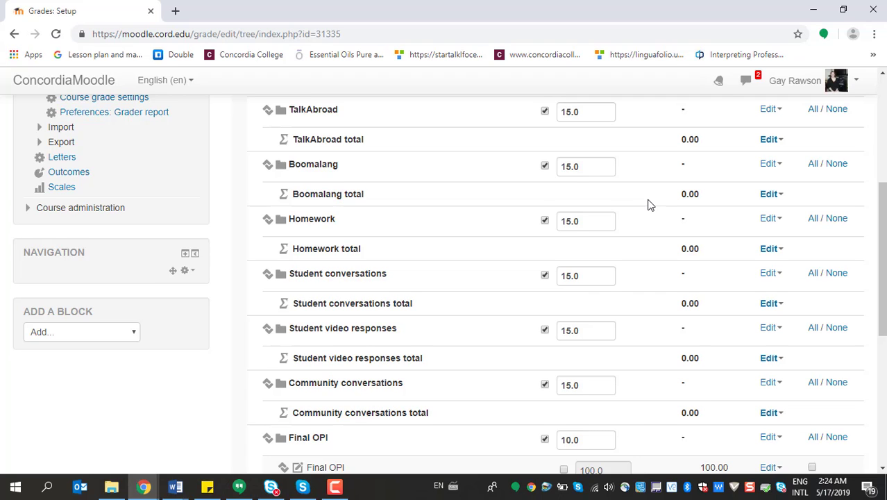
{"action": "scroll", "coordinate": [649, 204], "scroll_direction": "down", "scroll_amount": 3}
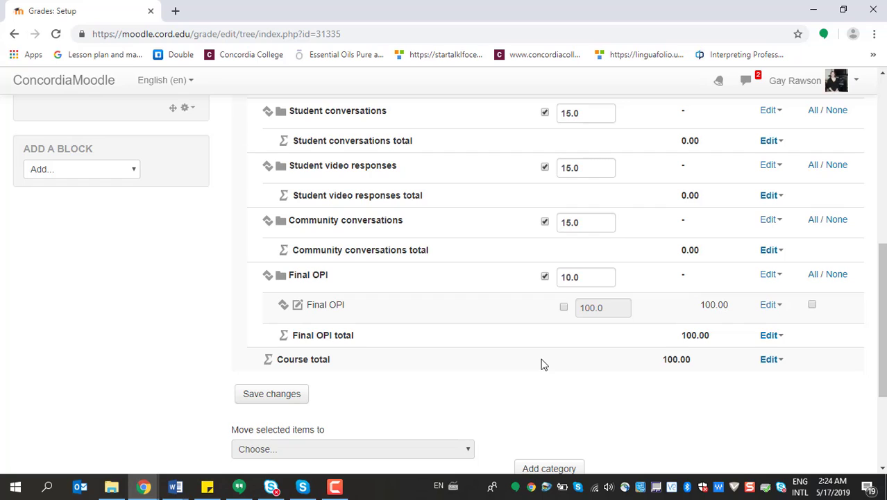
{"action": "left_click", "coordinate": [335, 486]}
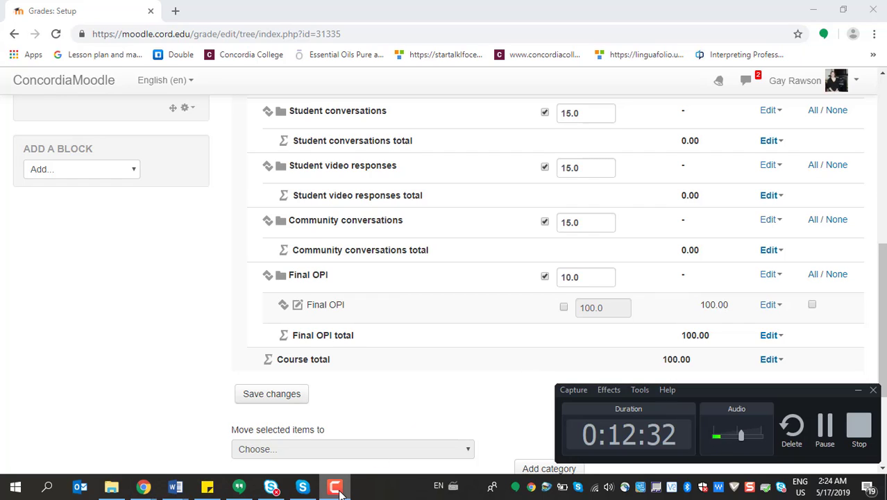